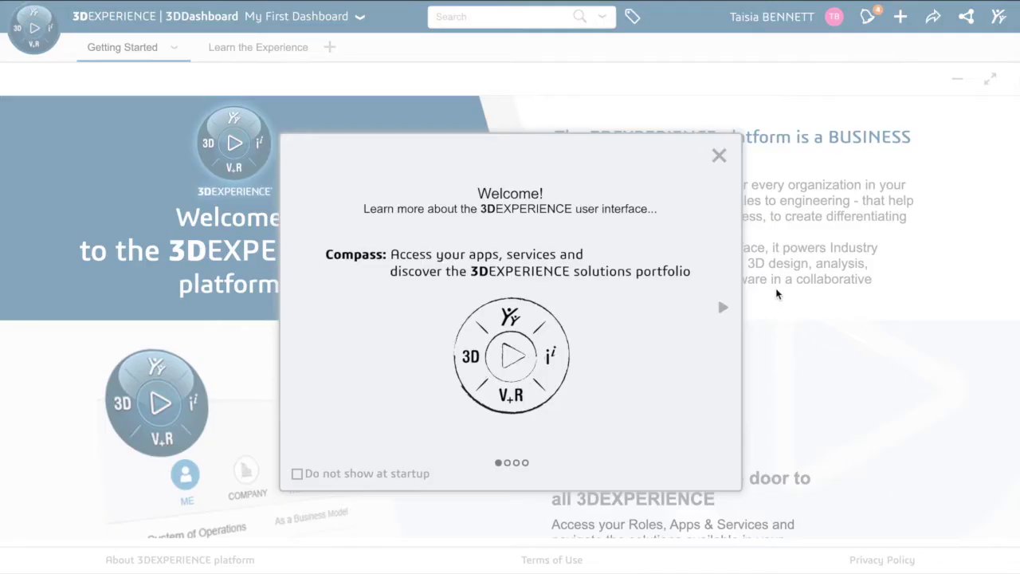
Open the Collaborative Tasks app from the platform's app list and move the voiceover task to the In Work column.
left_click(719, 156)
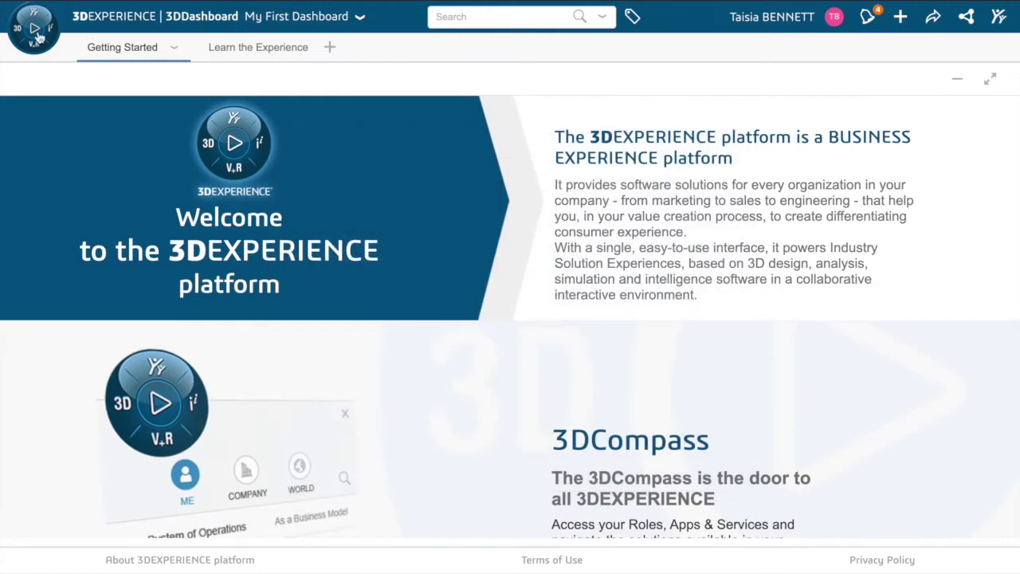
left_click(36, 32)
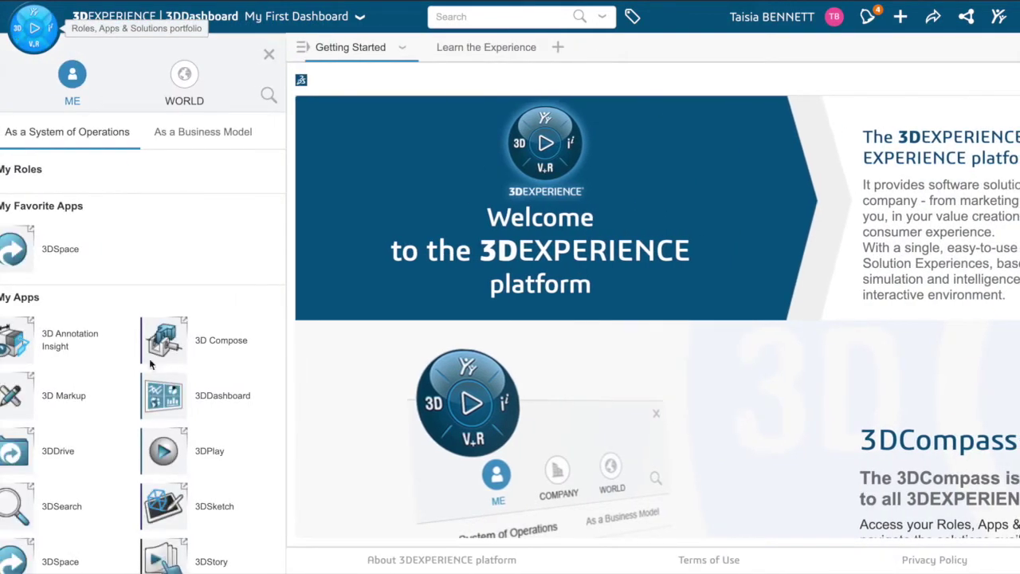
scroll(136, 478, "down", 3)
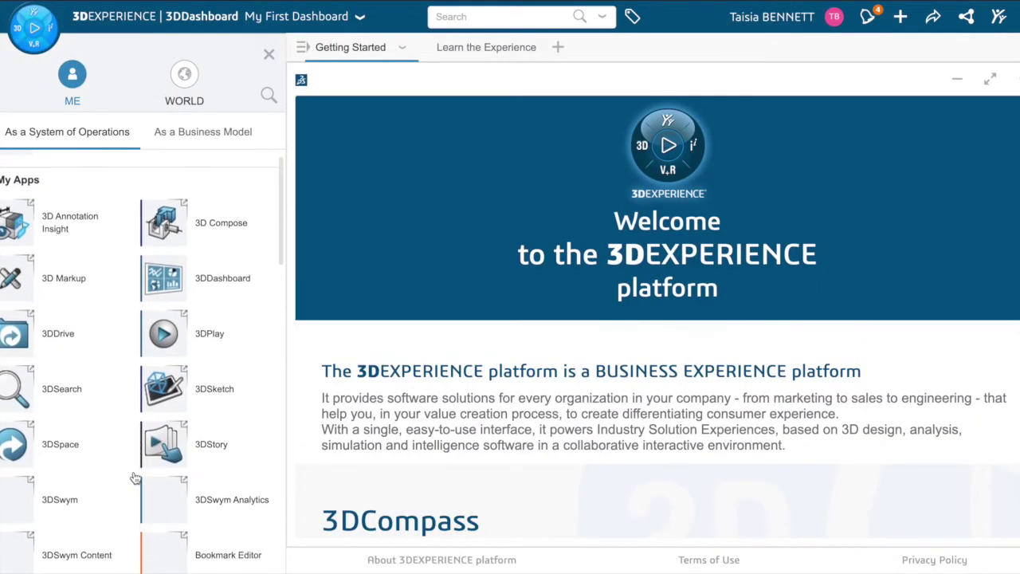
scroll(136, 478, "down", 7)
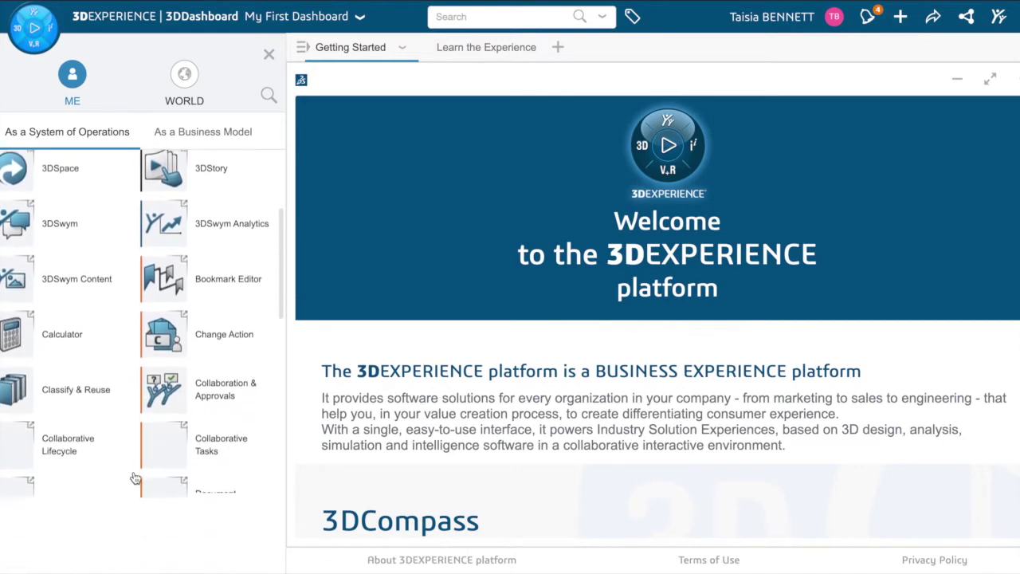
left_click(222, 443)
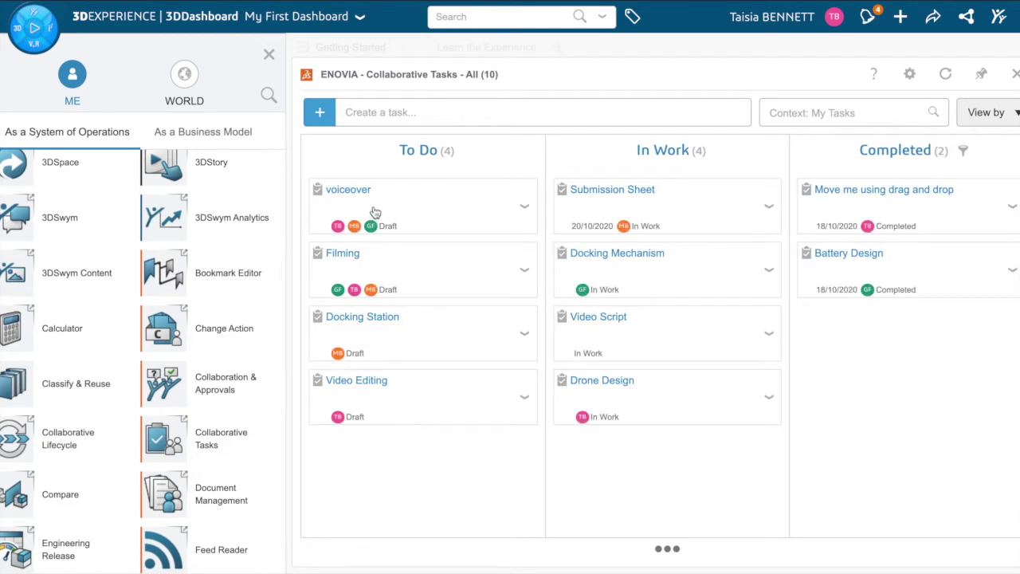
left_click_drag(374, 211, 631, 452)
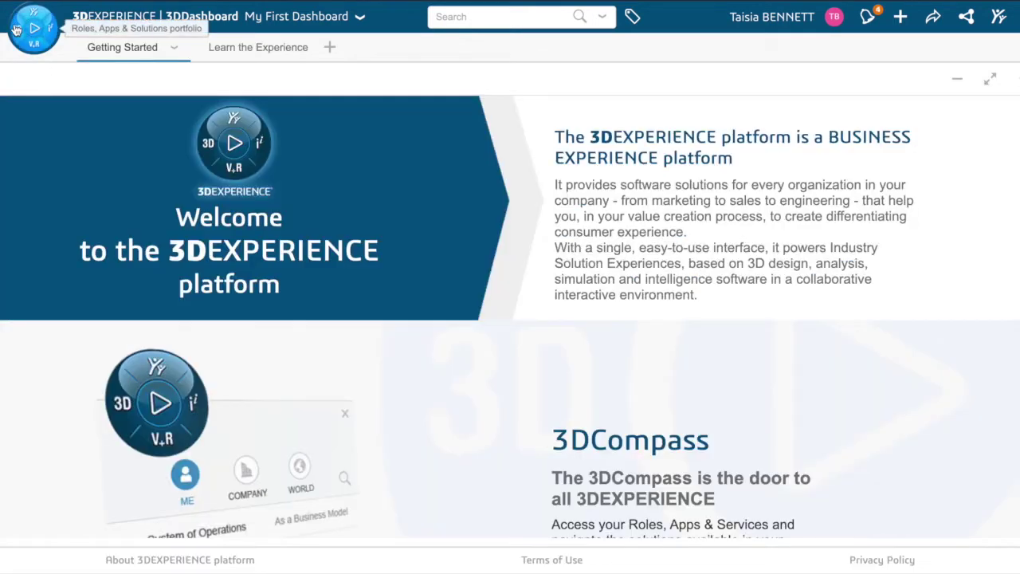
Open the Oncilla Team collaborative space in 3DSpace and open its ImportedAsNew-flying drone model.
left_click(24, 27)
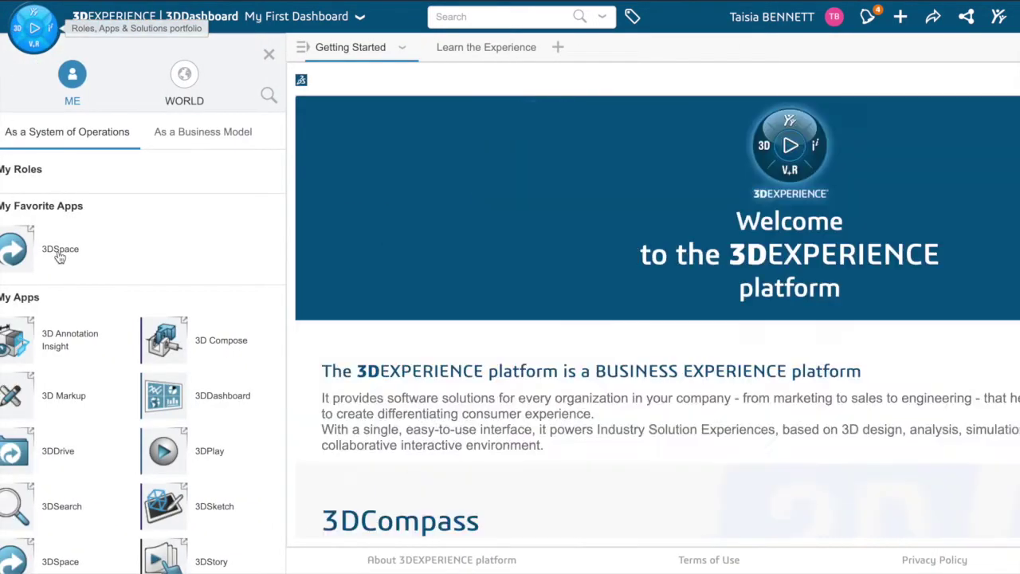
left_click(59, 250)
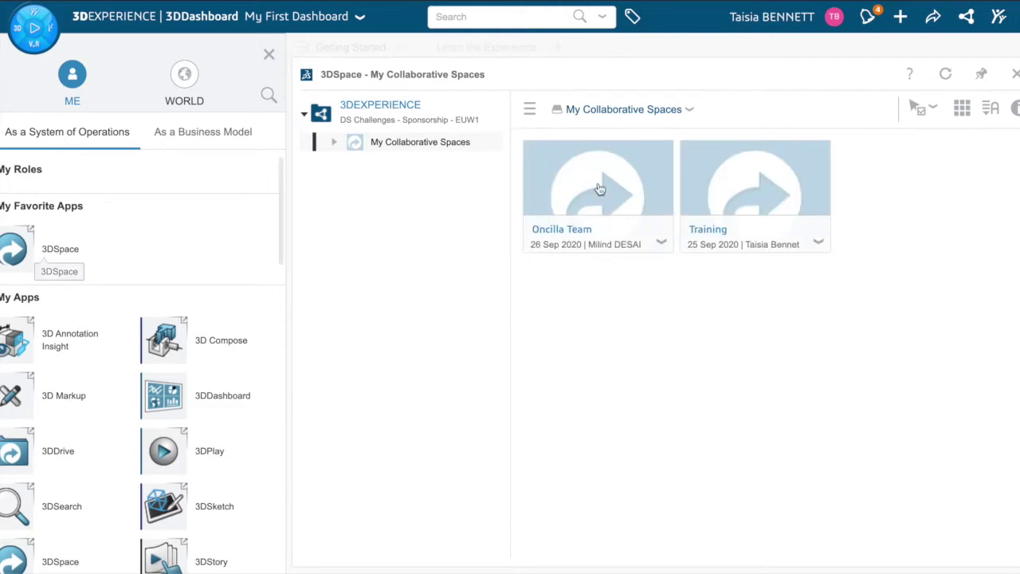
double_click(583, 190)
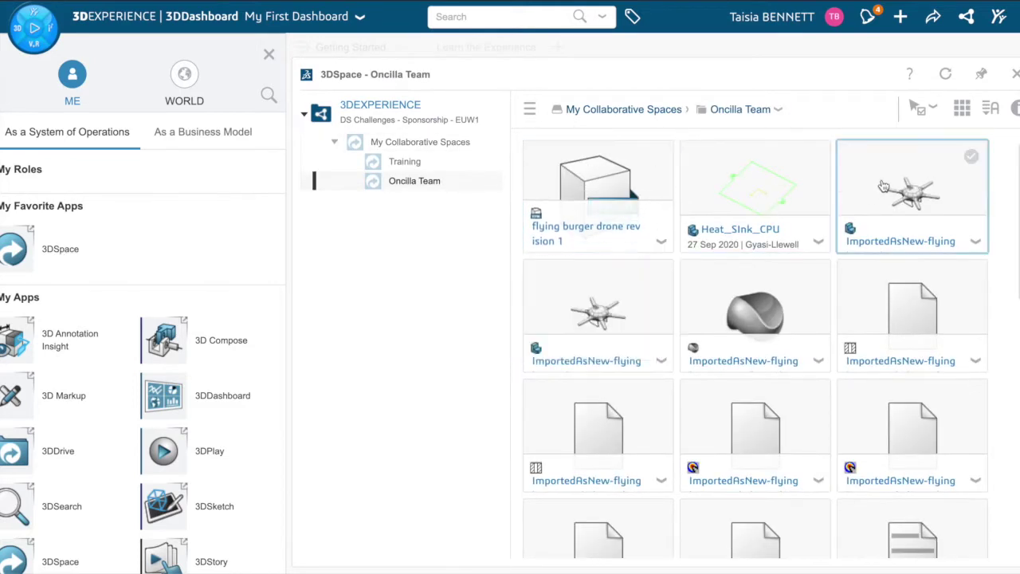
double_click(883, 185)
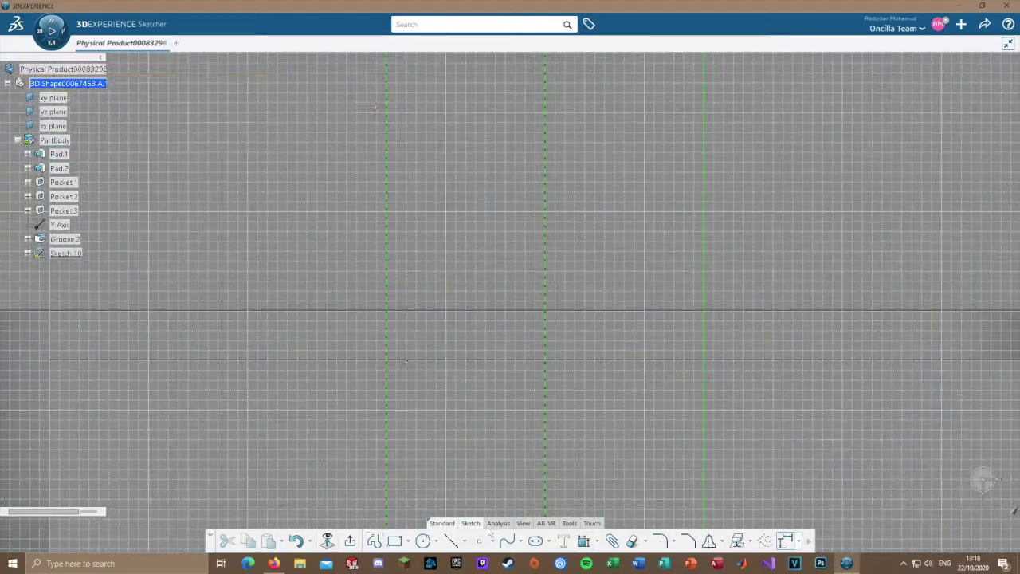
Sketch a 0.5 by 5 mm upright rectangle beside the dotted guide line and duplicate it with Translate using 15 instances.
left_click(500, 348)
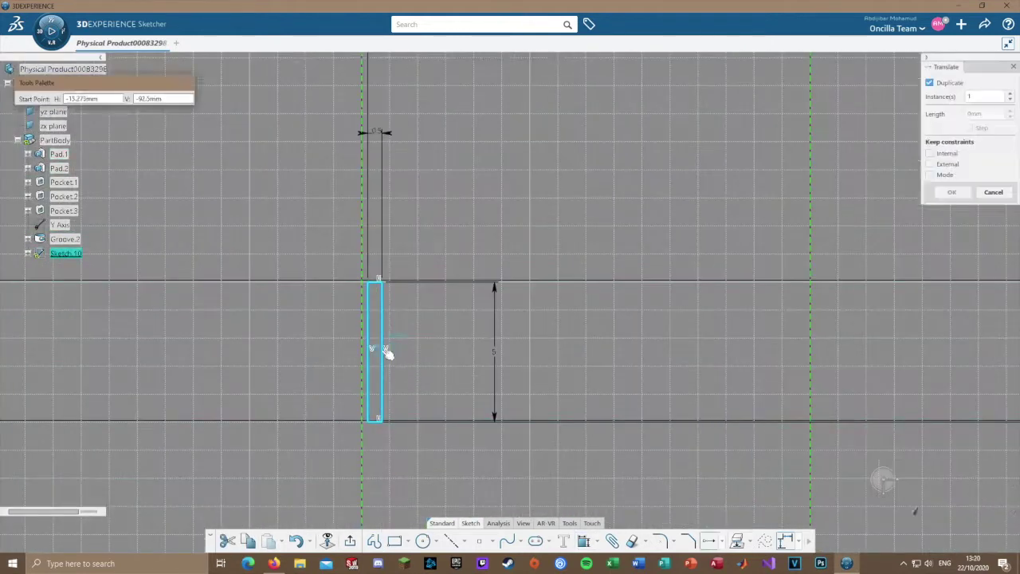
scroll(388, 349, "up", 4)
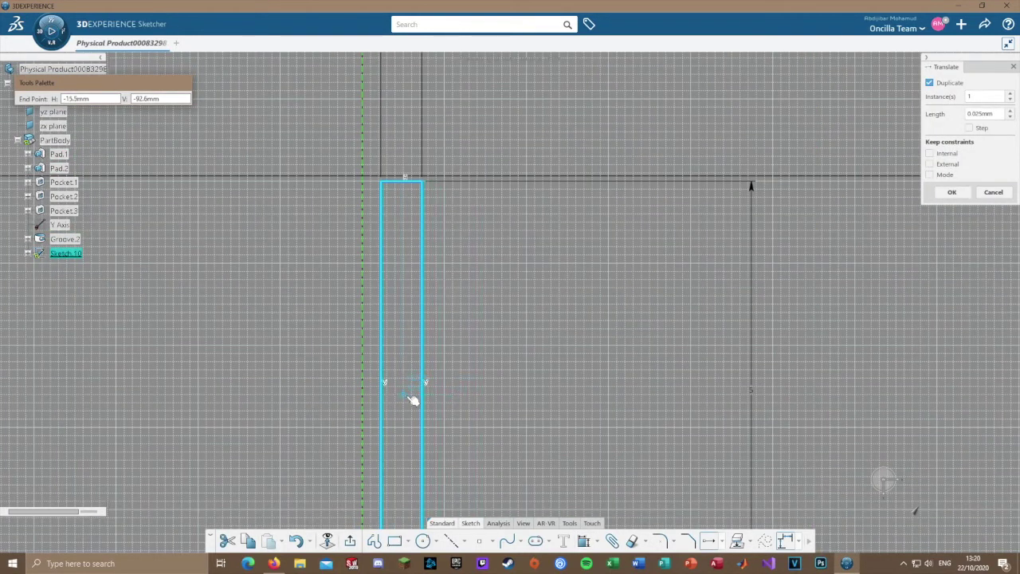
scroll(442, 420, "down", 5)
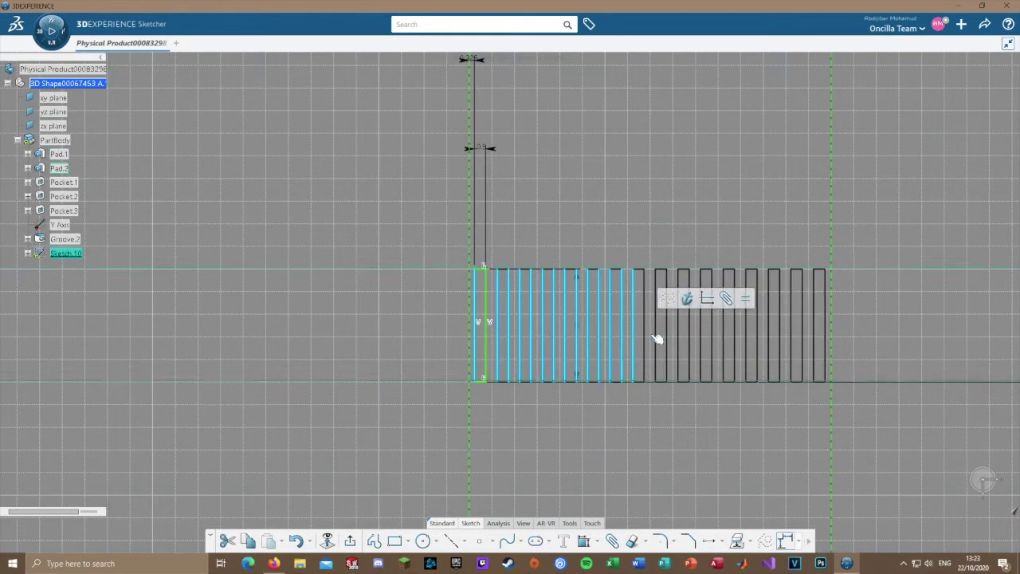
left_click(655, 336, "ctrl")
left_click(825, 335, "ctrl")
left_click(893, 299)
Dimension the gap between the original rectangle and its first copy.
left_click(503, 269, "ctrl")
left_click(525, 269, "ctrl")
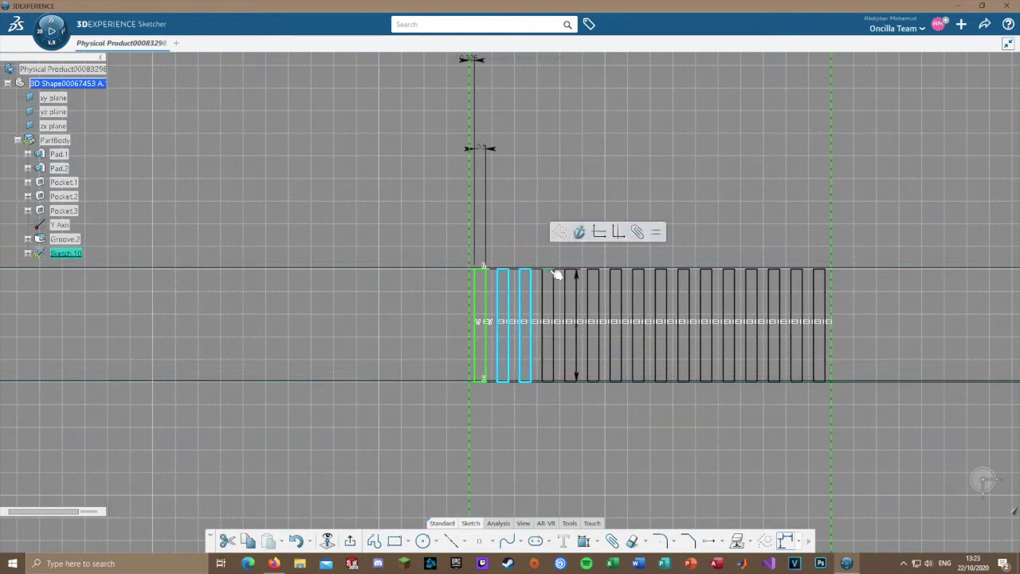
left_click(548, 269, "ctrl")
left_click(485, 303)
left_click(498, 301)
Constrain the last rectangle's outer edge at 0.225 mm from the adjacent dotted guide line.
left_click(831, 333)
left_click(825, 323)
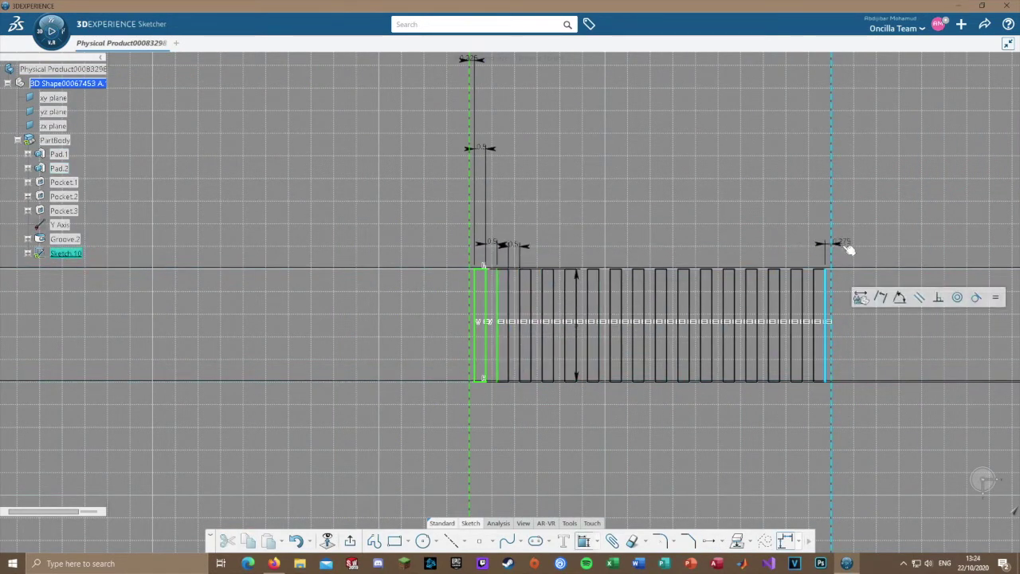
left_click(847, 243)
double_click(841, 245)
type("0.225")
key("Return")
Dimension the gap between the third and fourth rectangles in the row.
left_click(530, 295)
left_click(542, 295)
left_click(611, 242)
left_click(678, 357)
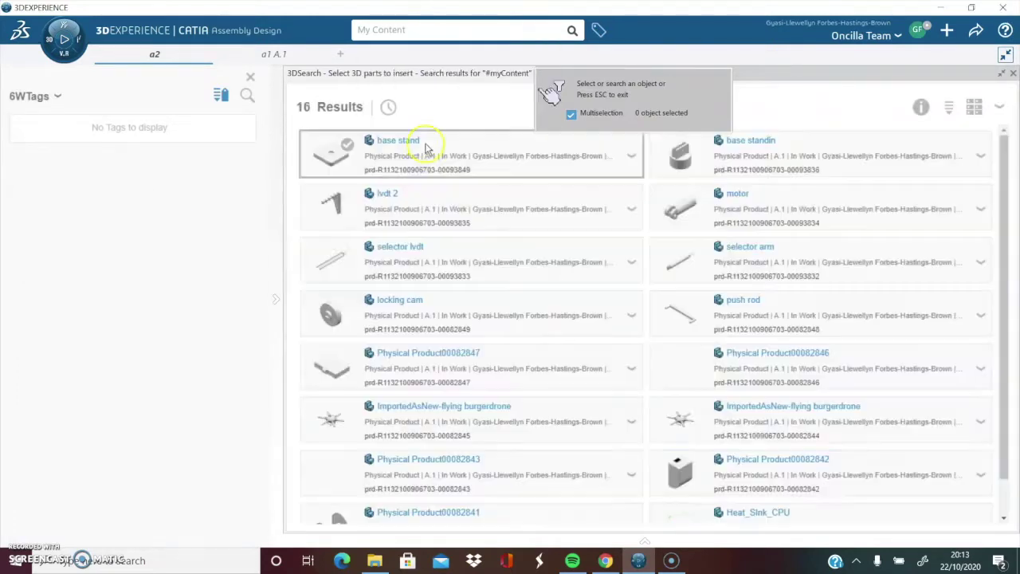
Insert the locking cam, push rod, flat block and battery housing into assembly a2 and spread the components apart.
left_click(348, 356)
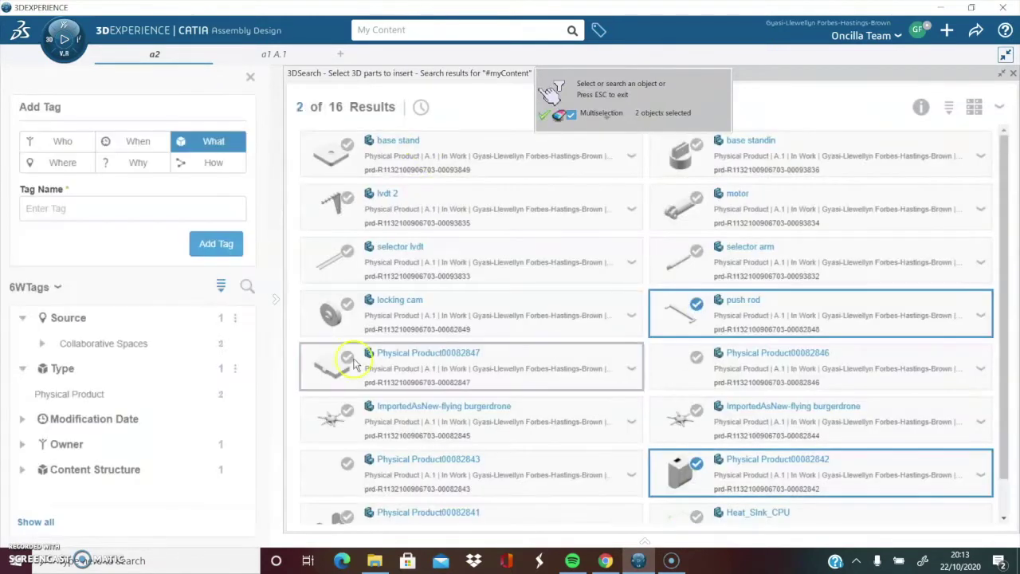
left_click(576, 232)
left_click_drag(576, 231, 742, 277)
left_click(863, 319)
middle_click_drag(863, 319, 867, 287, "ctrl")
left_click(435, 312)
left_click_drag(434, 311, 562, 231)
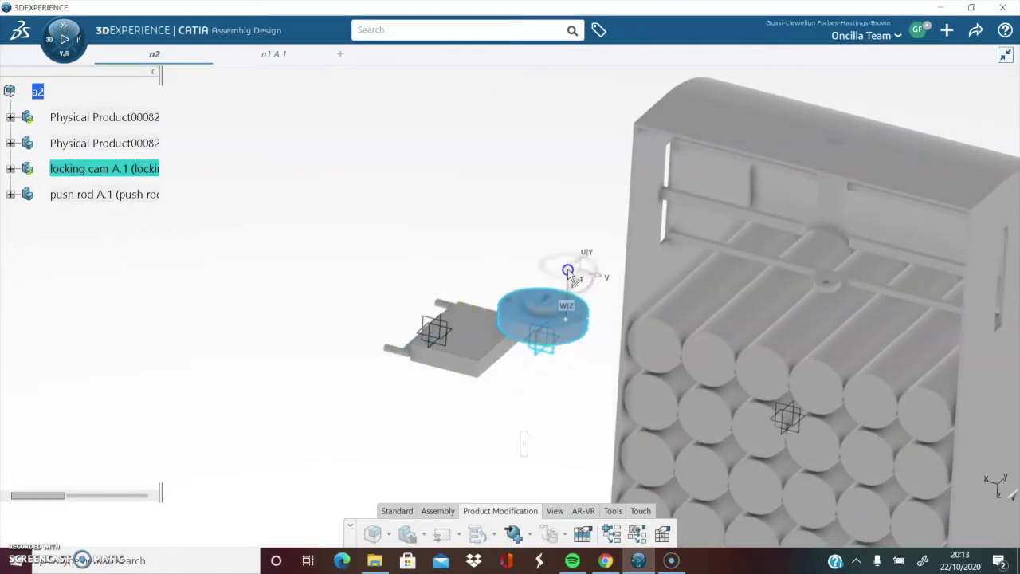
Move the locking cam into the battery housing near the cylindrical post.
left_click_drag(567, 271, 832, 253)
middle_click_drag(564, 261, 183, 334, "ctrl")
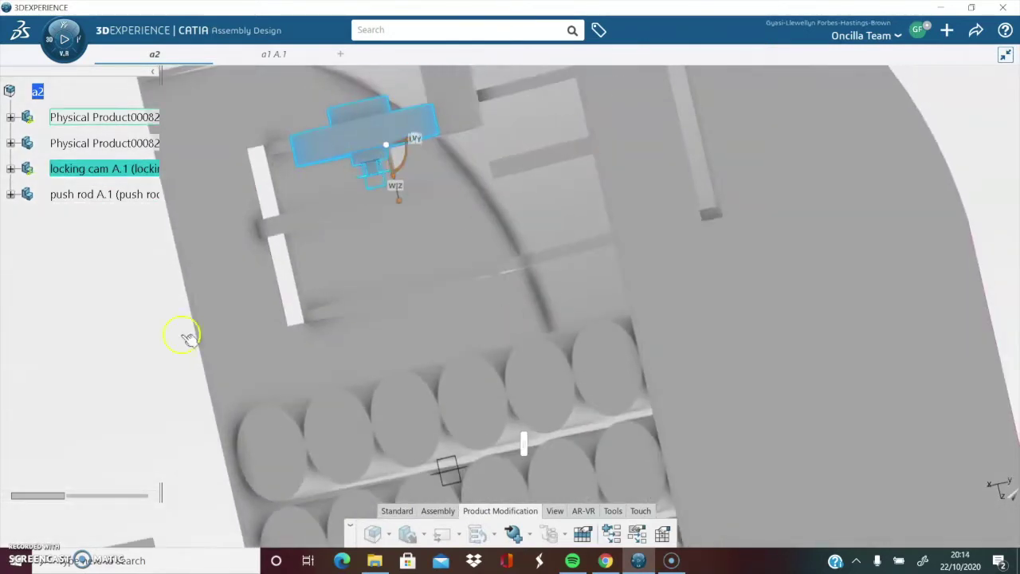
left_click(183, 334)
Connect the locking cam's shaft to the housing's hollow post with an engineering connection.
left_click(375, 169)
left_click(433, 125)
middle_click_drag(470, 220, 438, 175)
left_click(490, 331)
left_click(396, 92)
middle_click_drag(430, 267, 687, 209)
left_click(678, 169)
left_click(734, 121)
middle_click_drag(734, 122, 622, 342)
right_click(622, 341)
left_click(536, 355)
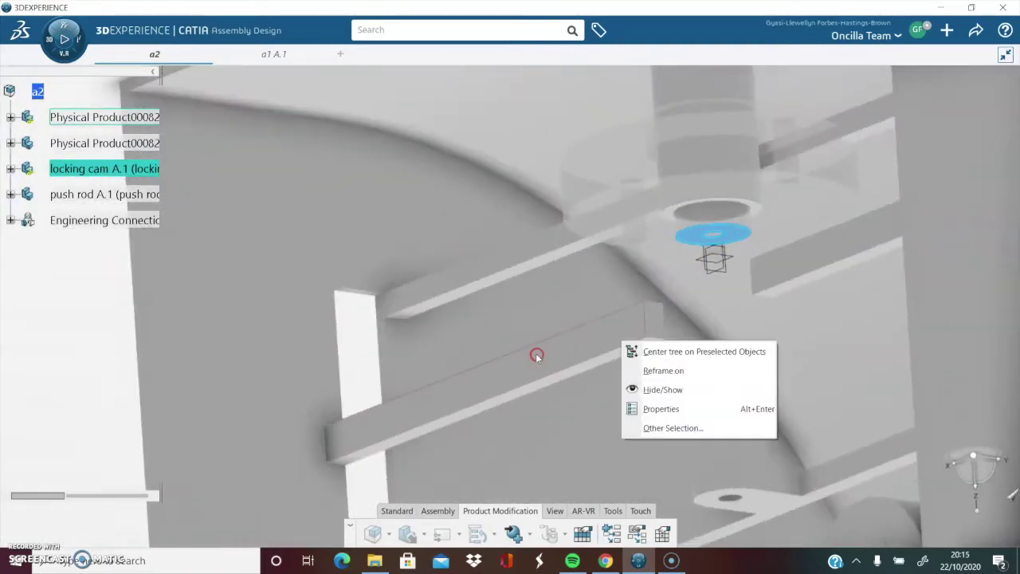
Reposition the locking cam below the housing's post and rotate it by about 15 degrees.
middle_click_drag(536, 355, 717, 229)
left_click(717, 229)
left_click(671, 454)
left_click(712, 414)
middle_click_drag(712, 417, 727, 424)
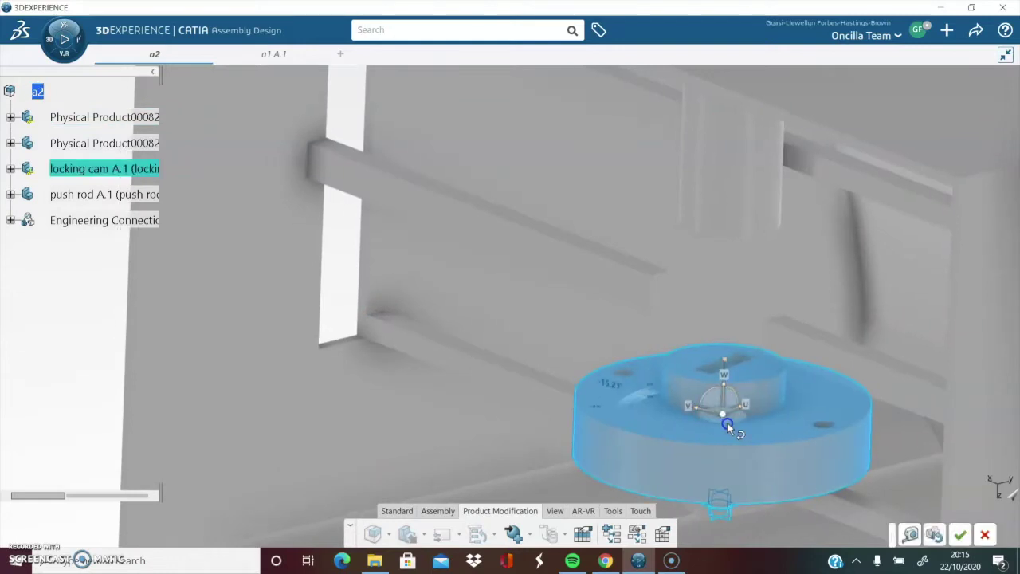
Move the push rod out of and clear above the flat block.
left_click_drag(622, 511, 606, 503)
left_click(271, 415)
left_click(112, 362)
middle_click_drag(148, 364, 330, 298)
middle_click_drag(330, 297, 207, 382, "ctrl")
left_click(169, 389)
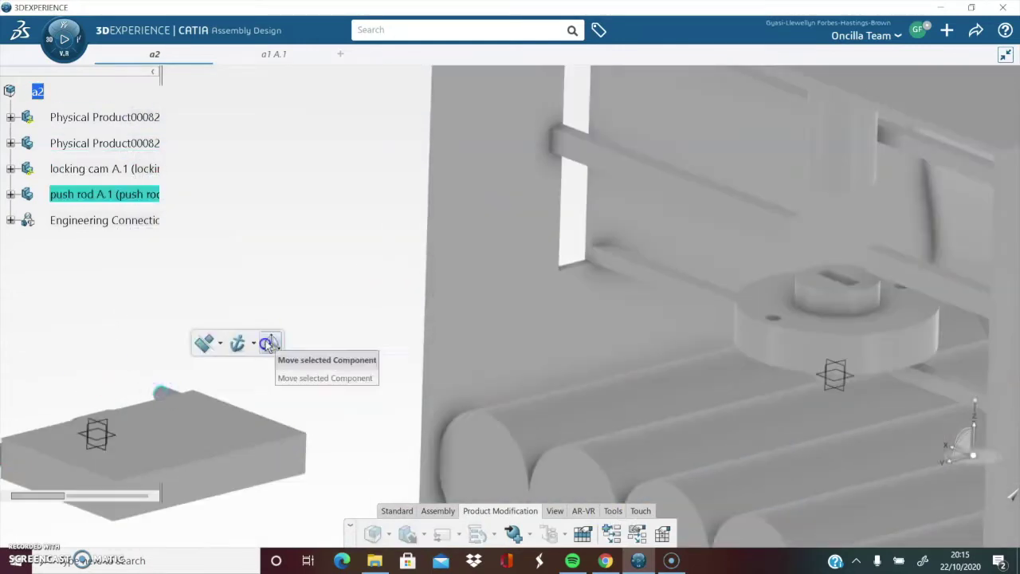
left_click(270, 343)
left_click_drag(142, 377, 258, 422)
left_click_drag(278, 459, 287, 116)
Turn the flat block upright using Move selected Component.
left_click(221, 449)
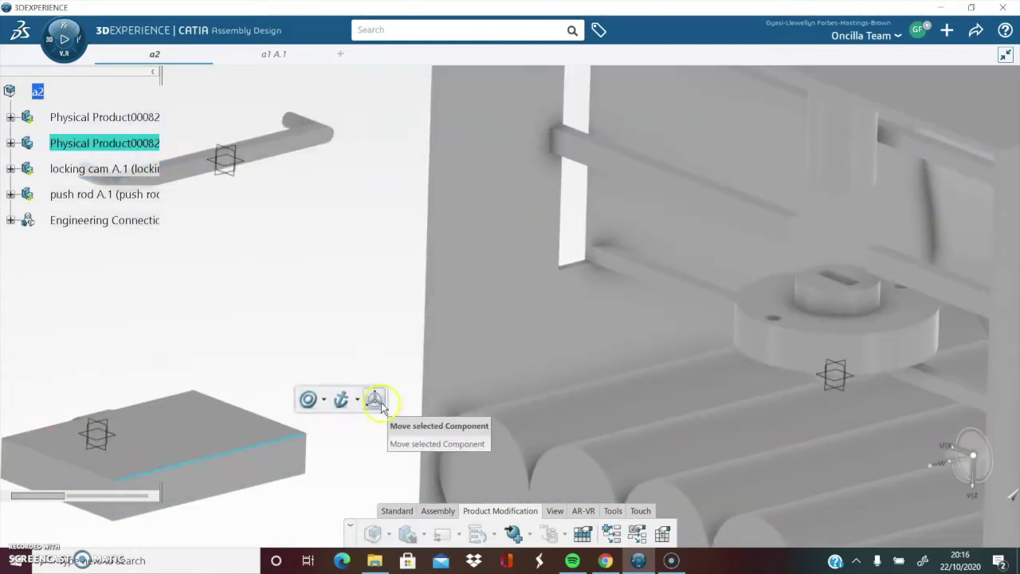
middle_click_drag(235, 437, 625, 265)
left_click(621, 261)
Rotate the flat block by 180 degrees and place it inside the housing beside the slotted wall.
left_click(302, 298)
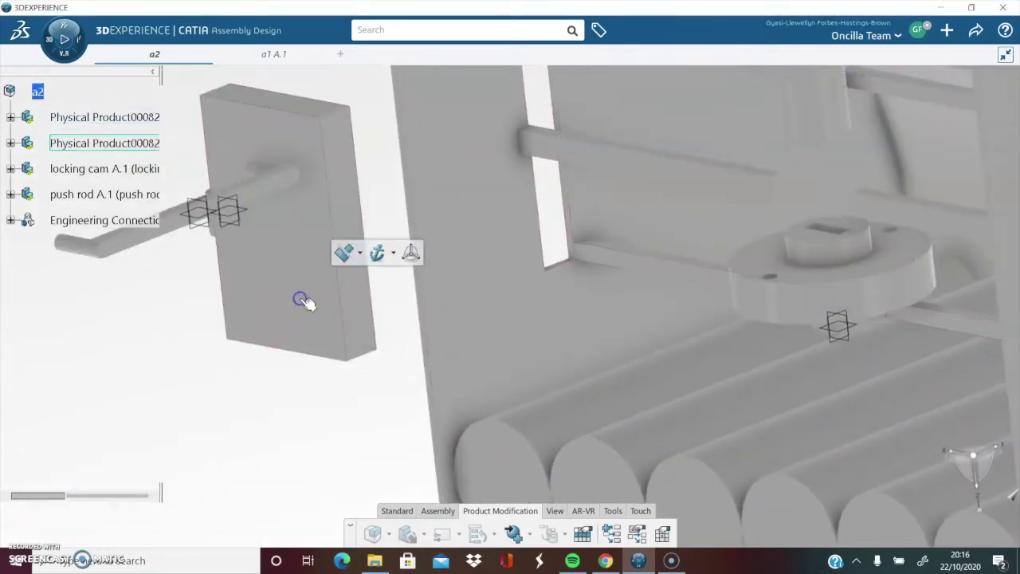
left_click(407, 254)
left_click_drag(307, 280, 499, 30)
type("180")
key("Return")
left_click(281, 467)
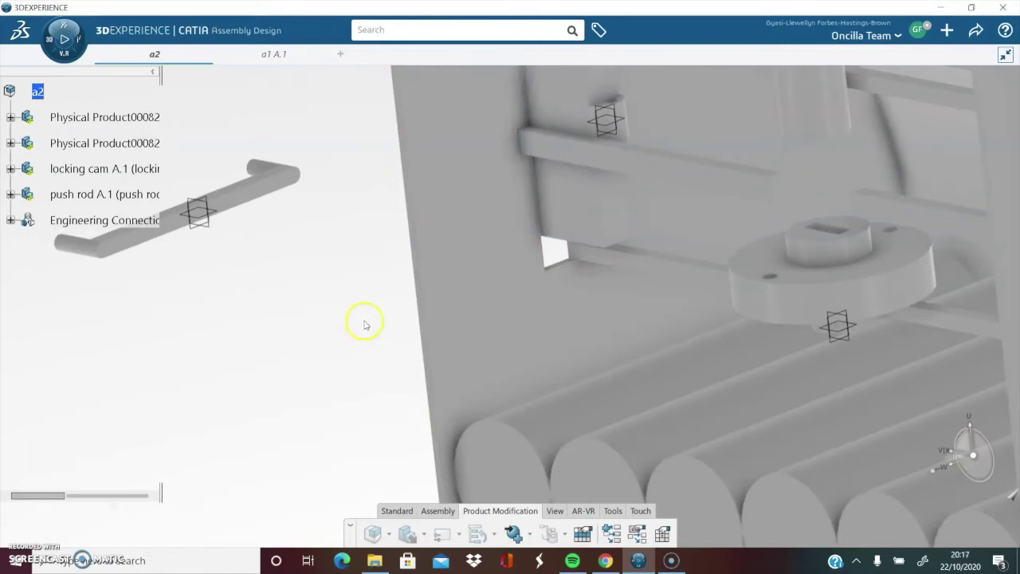
Connect the push rod's end to the flat block's hole with coincidence constraints in an engineering connection.
middle_click_drag(365, 325, 550, 312)
left_click(552, 430)
left_click(585, 392)
left_click(667, 321)
left_click(423, 264)
mouse_move(423, 263)
left_mouse_down()
mouse_move(413, 234)
mouse_move(419, 258)
left_mouse_up()
left_click(578, 373)
middle_click_drag(518, 311, 456, 335)
left_click(361, 142)
middle_click_drag(518, 357, 526, 334)
left_click(468, 428)
middle_click_drag(341, 269, 359, 342)
left_click(405, 229)
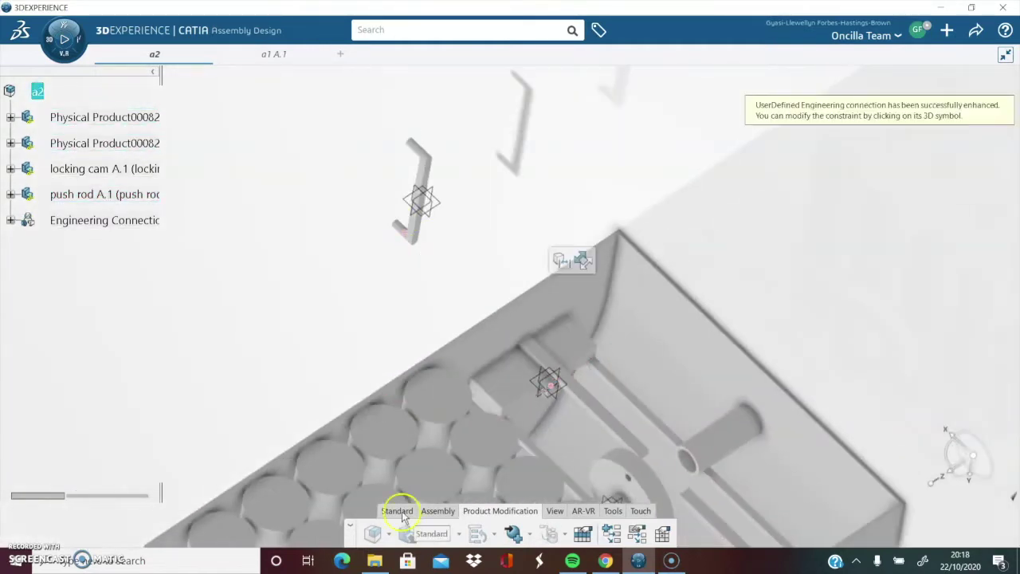
left_click(582, 260)
Try to move the push rod into the housing and back out with Move selected Component.
left_click(414, 227)
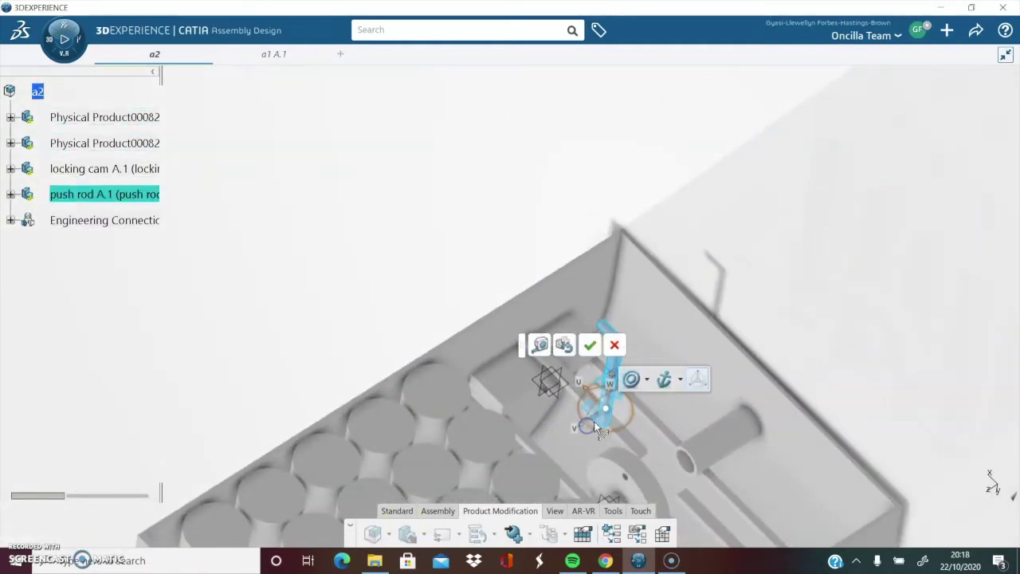
left_click_drag(591, 404, 336, 253)
left_click(584, 331)
middle_click_drag(393, 262, 433, 234)
left_click(387, 254)
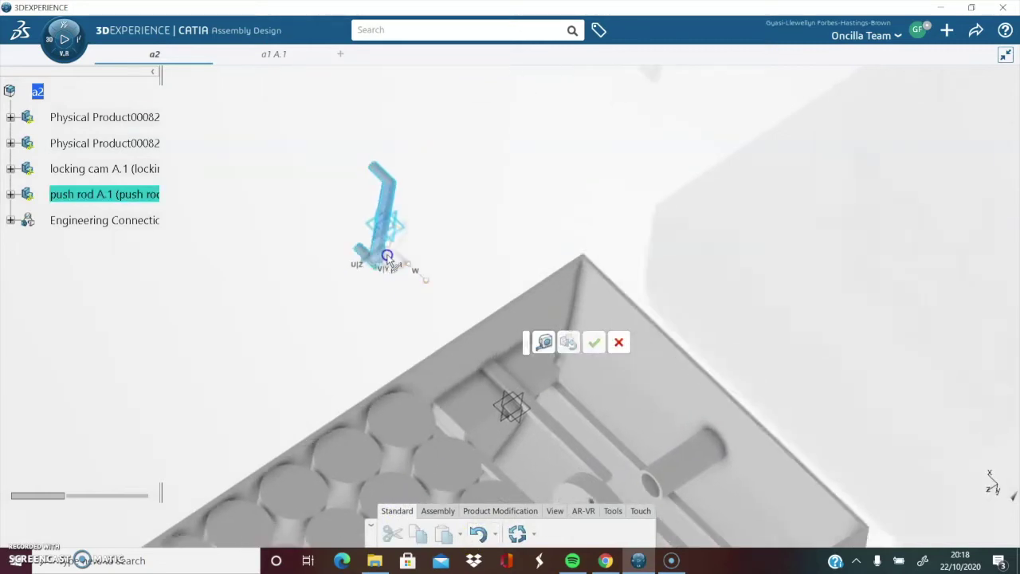
Cancel the move and delete the coincidence constraints between the push rod and the flat block.
left_click(10, 194)
left_click(47, 271)
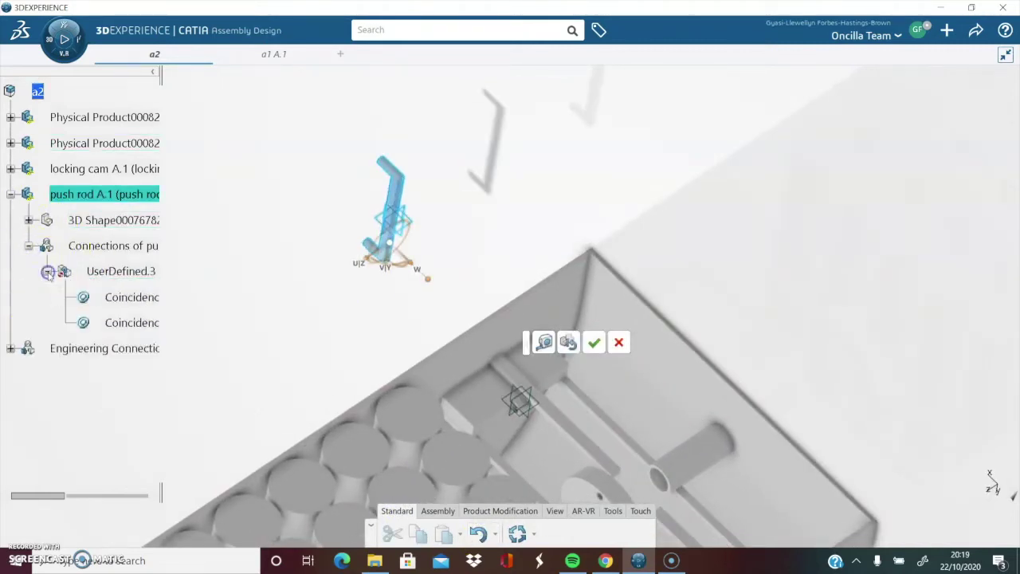
left_click(618, 342)
right_click(119, 297)
left_click(162, 283)
Rotate the push rod outside the housing with Move selected Component.
left_click(418, 223)
left_click_drag(383, 217, 378, 210)
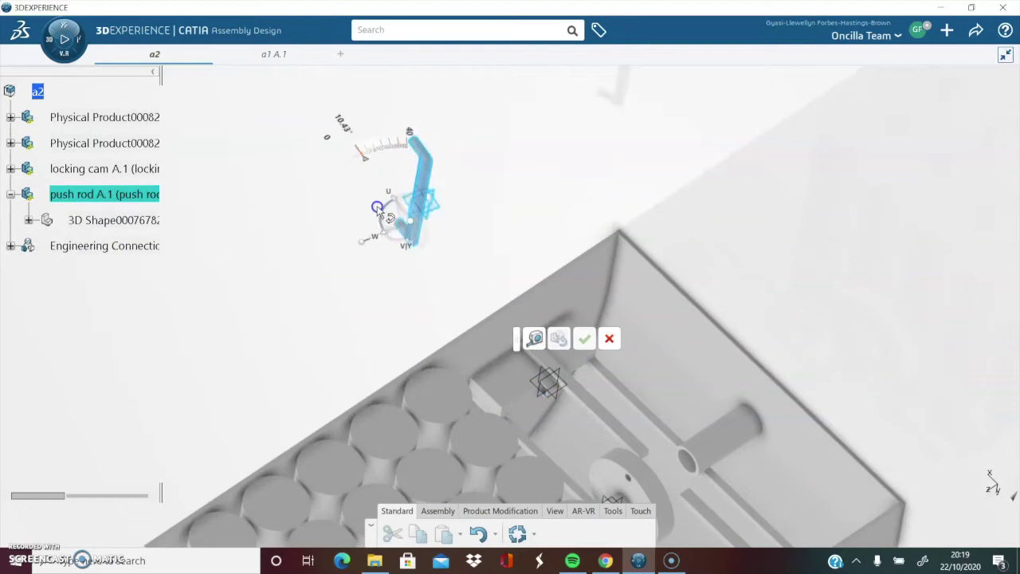
middle_click_drag(512, 175, 509, 203)
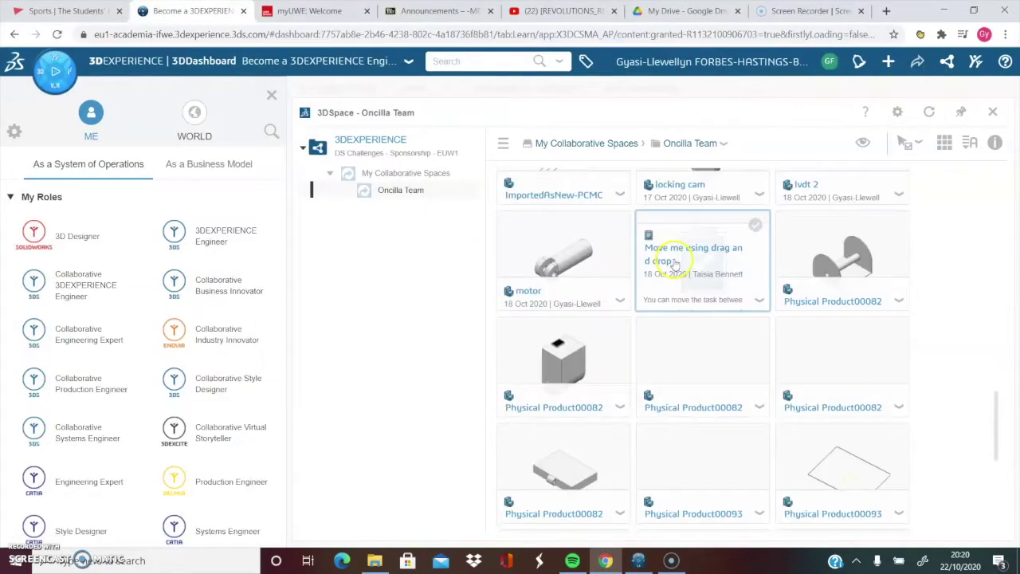
Launch Part Design from the app list in the browser and switch back to the CATIA assembly window.
left_click(142, 353)
scroll(143, 354, "down", 20)
left_click(176, 305)
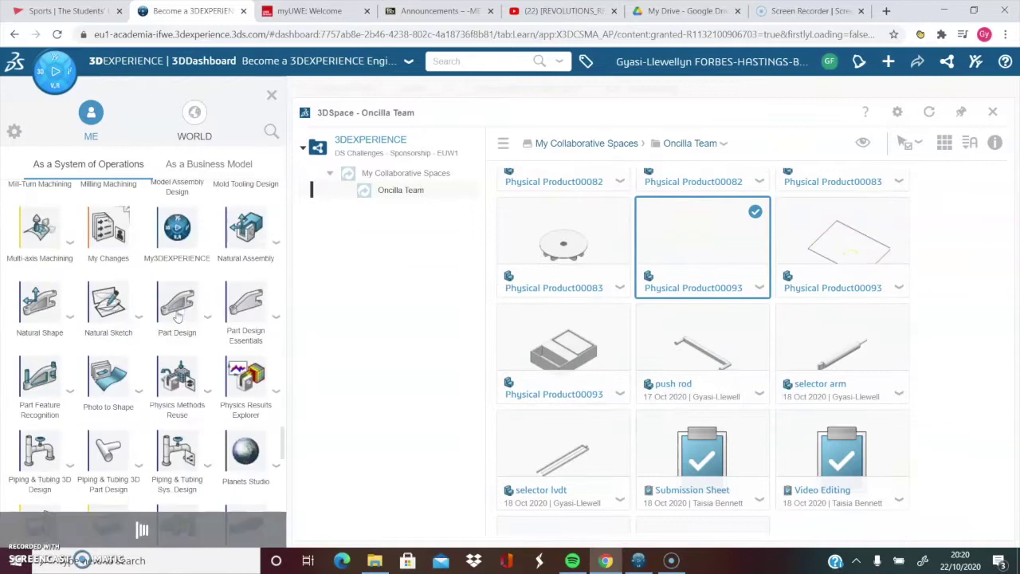
left_click(640, 560)
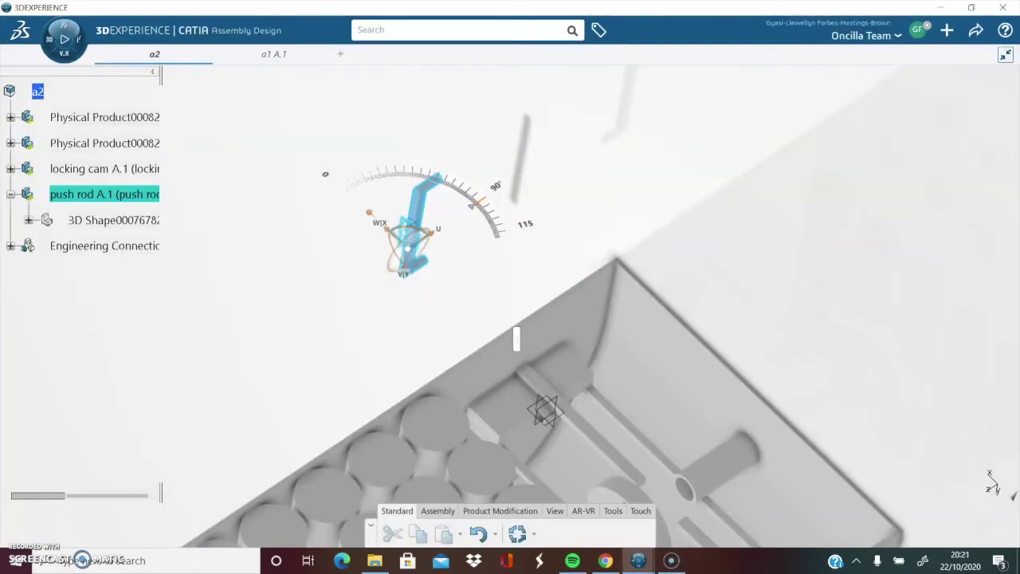
Connect the push rod's end to the hole in the flat block with a cylindrical engineering connection.
left_click(372, 174)
left_click(411, 266)
left_click(473, 223)
middle_click_drag(601, 385, 478, 119, "ctrl")
left_click(497, 405)
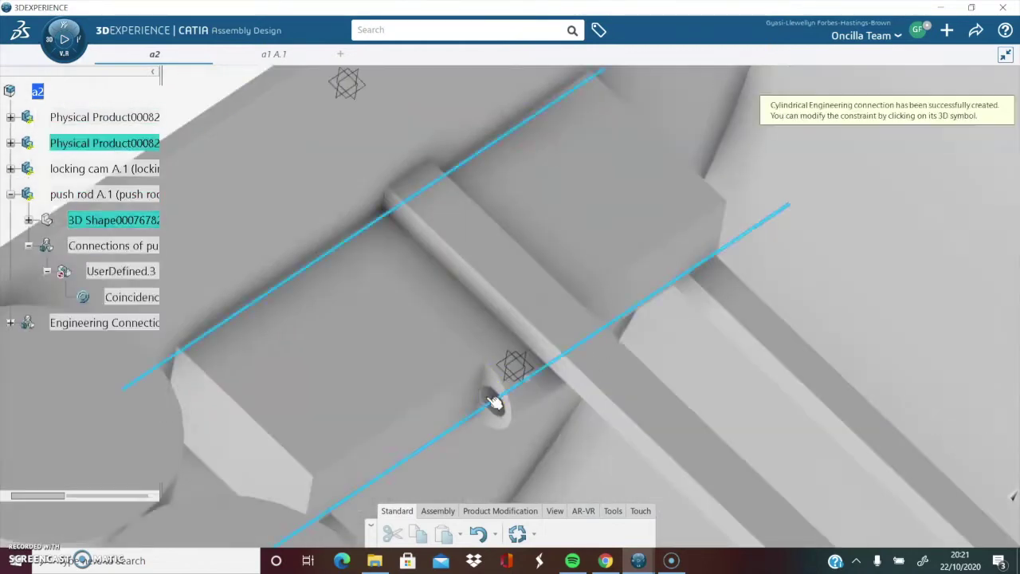
left_click_drag(496, 405, 441, 257)
middle_click_drag(441, 258, 464, 275)
left_click(847, 251)
middle_click_drag(680, 242, 574, 382)
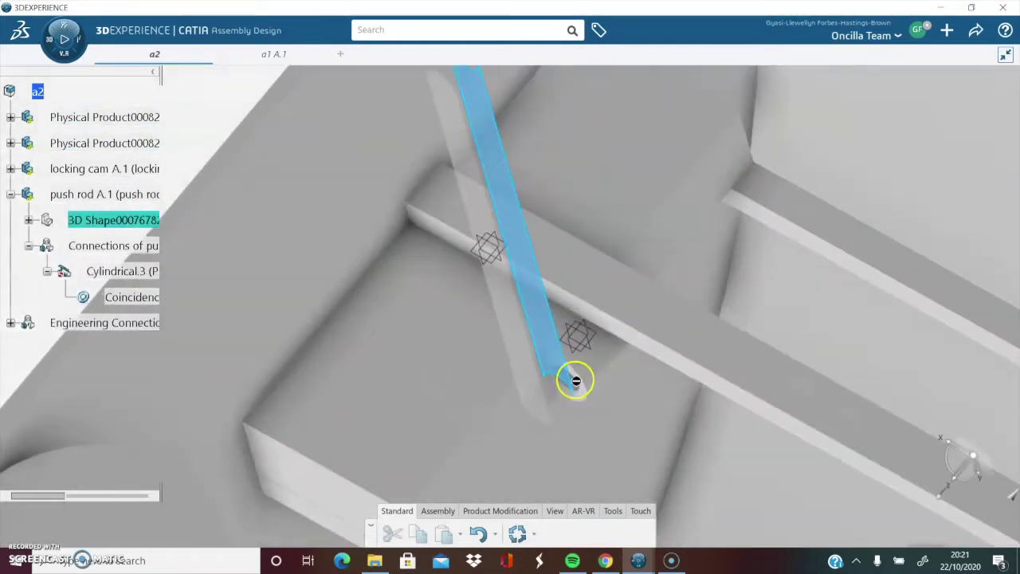
Change the push rod's cylindrical connection to the flat block into a revolute one.
left_click(574, 382)
left_click(229, 113)
middle_click_drag(229, 113, 462, 371, "ctrl")
left_click(470, 359)
left_click(597, 326)
Move the flat block inside the housing, accept the move and save the assembly.
left_click_drag(472, 355, 534, 391)
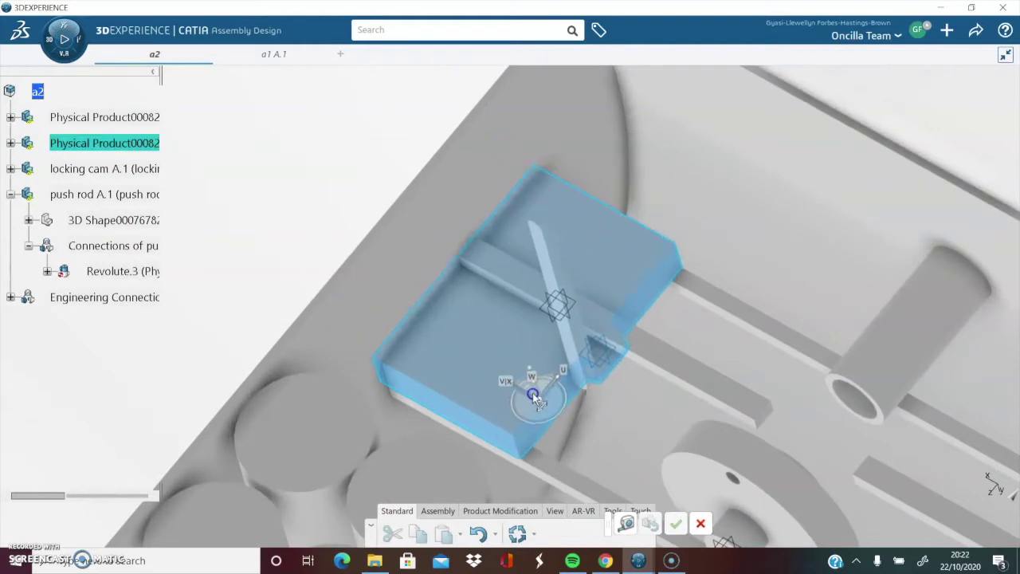
left_click(677, 523)
key("ctrl+s")
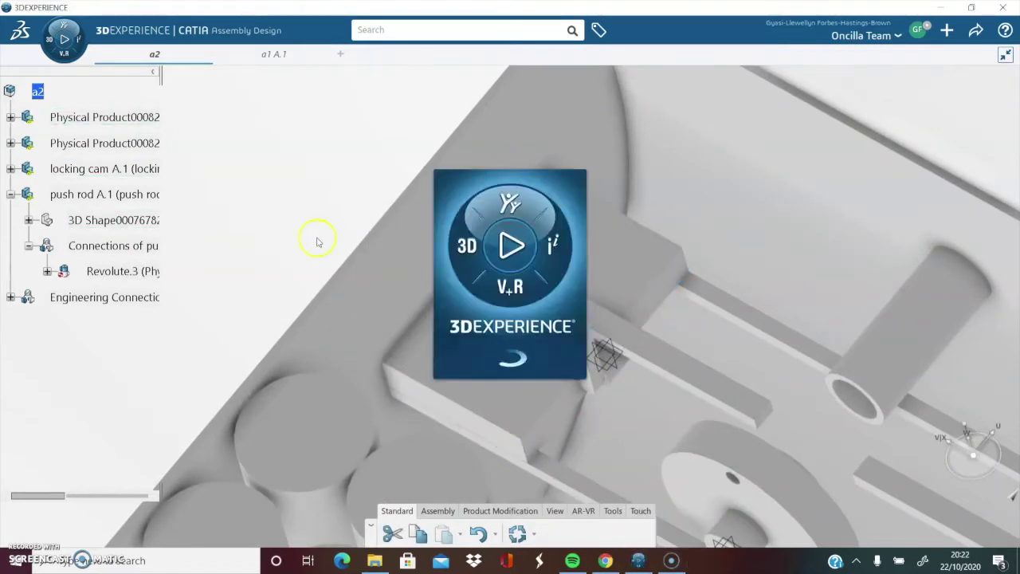
Swing the push rod about its hinge on the flat block so its free end points at the hole in the locking cam.
middle_click_drag(584, 331, 512, 271)
left_click(513, 266)
left_click(640, 234)
middle_click_drag(641, 235, 510, 254)
left_click_drag(498, 257, 477, 280)
middle_click_drag(613, 279, 624, 266)
right_click(624, 266)
left_click(735, 366)
middle_click_drag(660, 298, 697, 517)
left_click(622, 356)
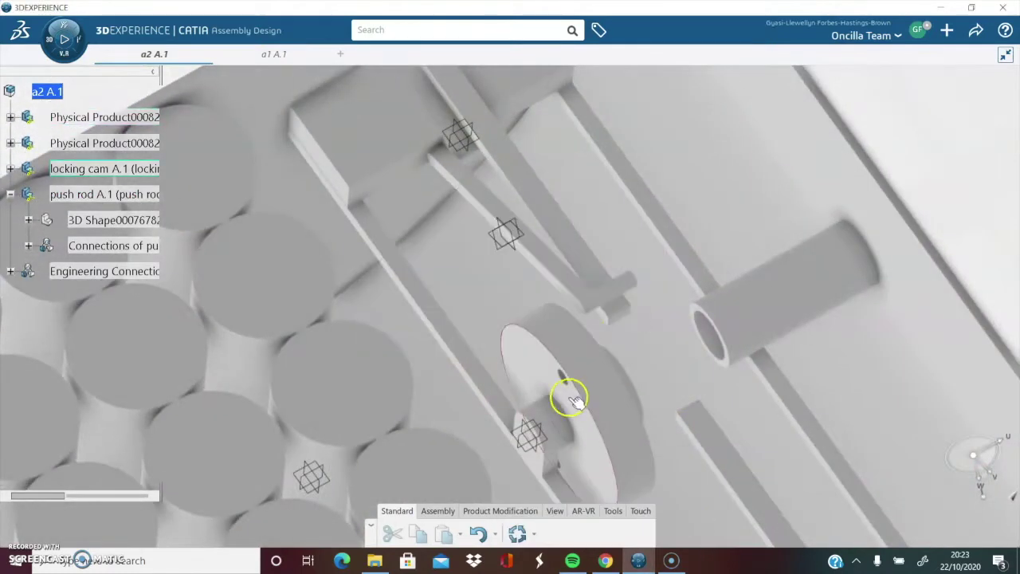
middle_click_drag(647, 374, 685, 239)
left_click(709, 174)
left_click_drag(708, 173, 684, 215)
left_click(951, 277)
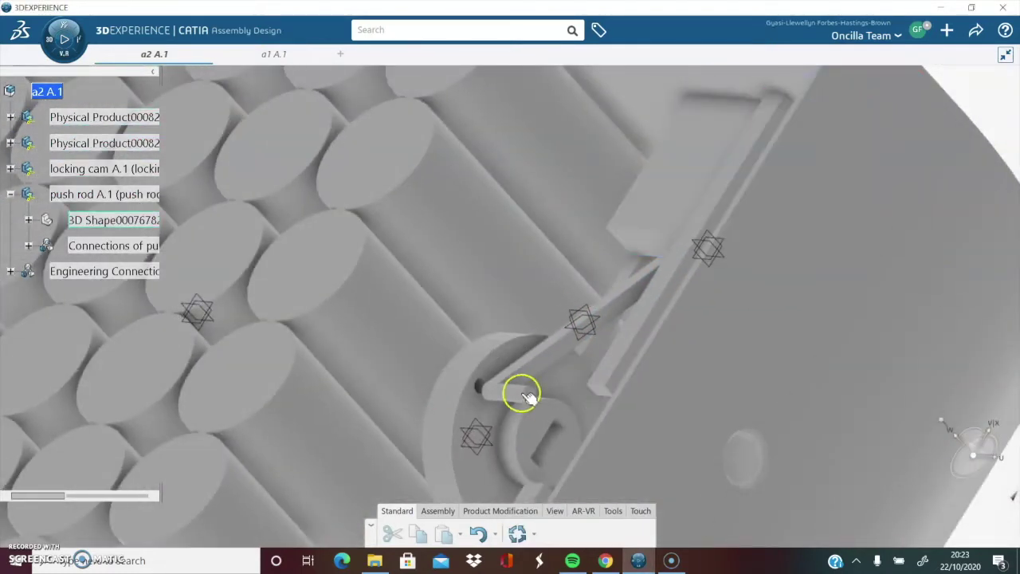
Look through the app list in the browser dashboard and return to the CATIA assembly window.
mouse_move(647, 567)
left_click(605, 561)
scroll(218, 416, "down", 20)
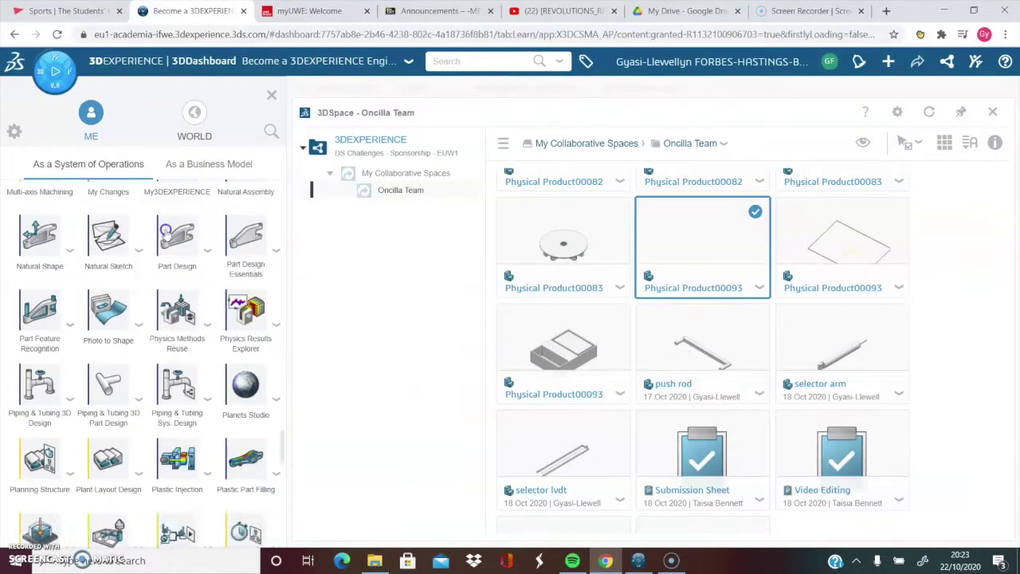
left_click(638, 561)
Start an Assembly Symmetry with the push rod as the original product and a face of the flat block as the constraint plane.
left_click(437, 511)
left_click(450, 533)
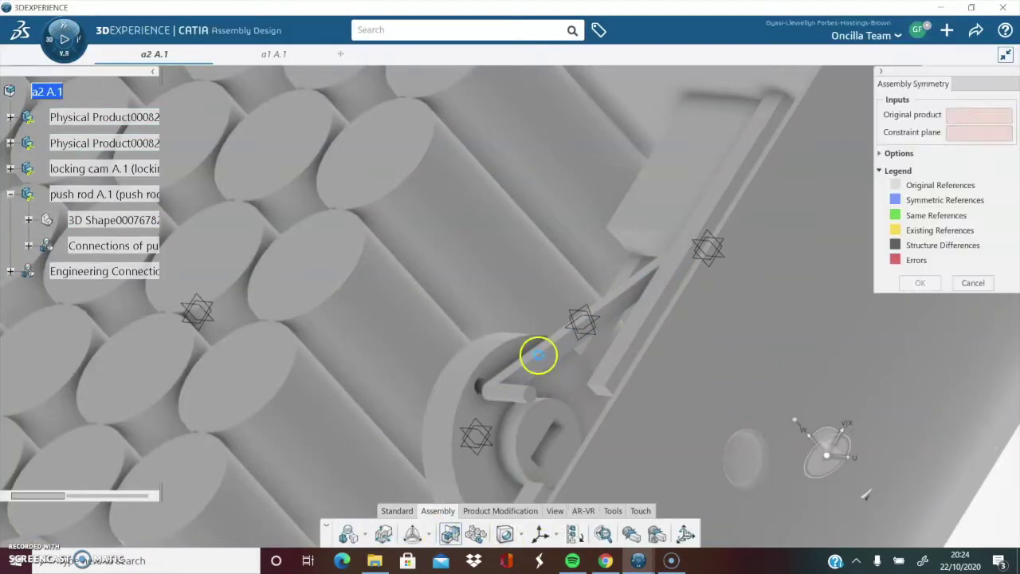
left_click(537, 358)
left_click(648, 217)
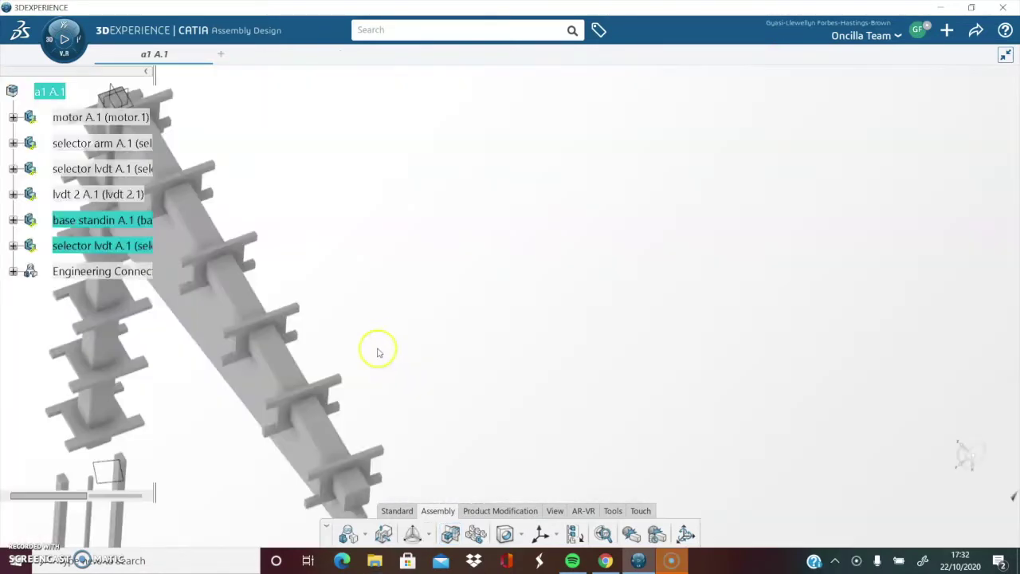
Align the loose selector lvdt's centre axis with lvdt 2's axis in wireframe display, and restore the shaded display.
mouse_move(392, 334)
middle_mouse_down()
mouse_move(439, 321)
mouse_move(428, 378)
mouse_move(335, 454)
mouse_move(221, 333)
mouse_move(214, 301)
middle_mouse_up()
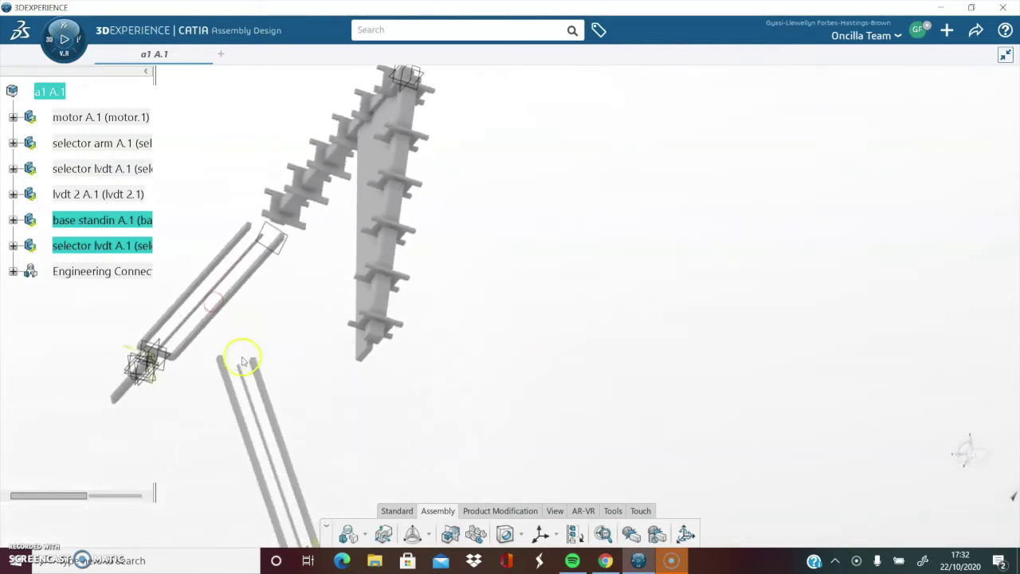
left_click(250, 389)
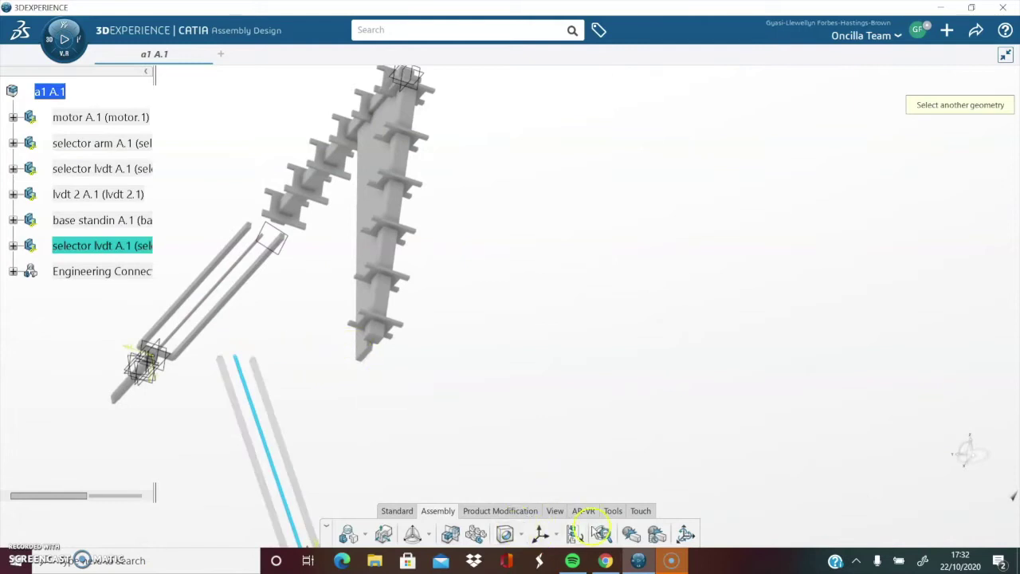
left_click(556, 510)
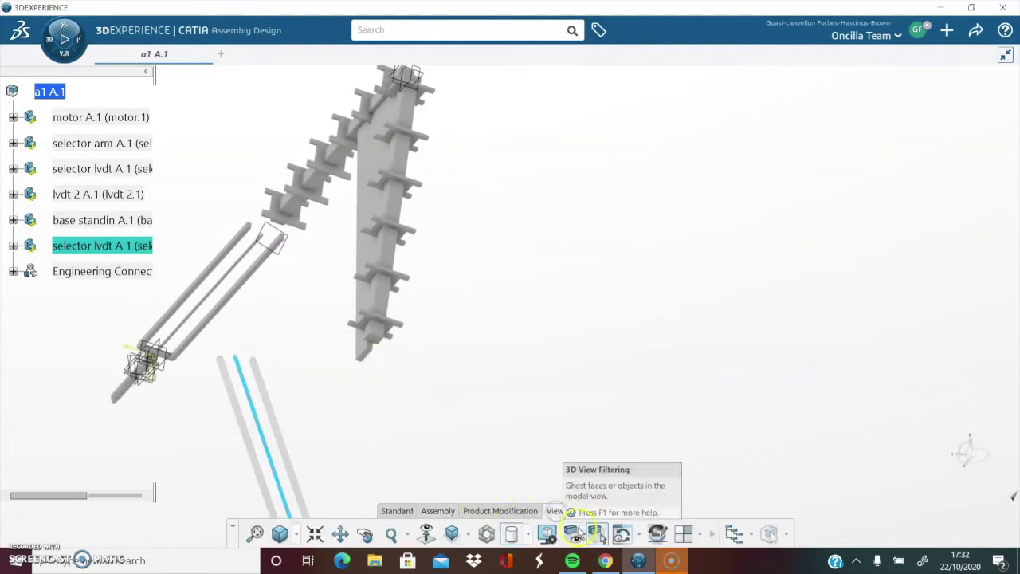
left_click(527, 539)
left_click(558, 351)
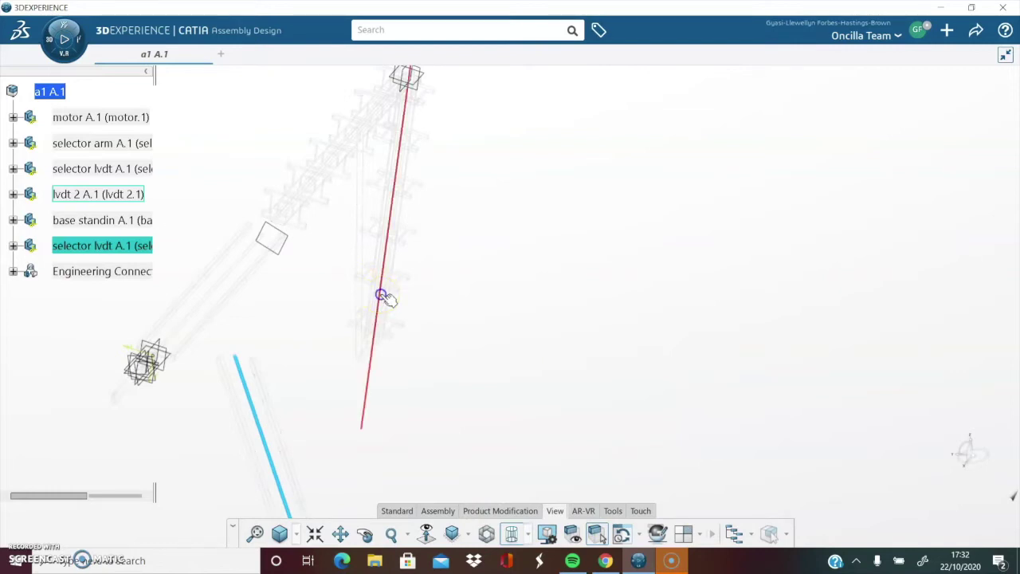
left_click(429, 314)
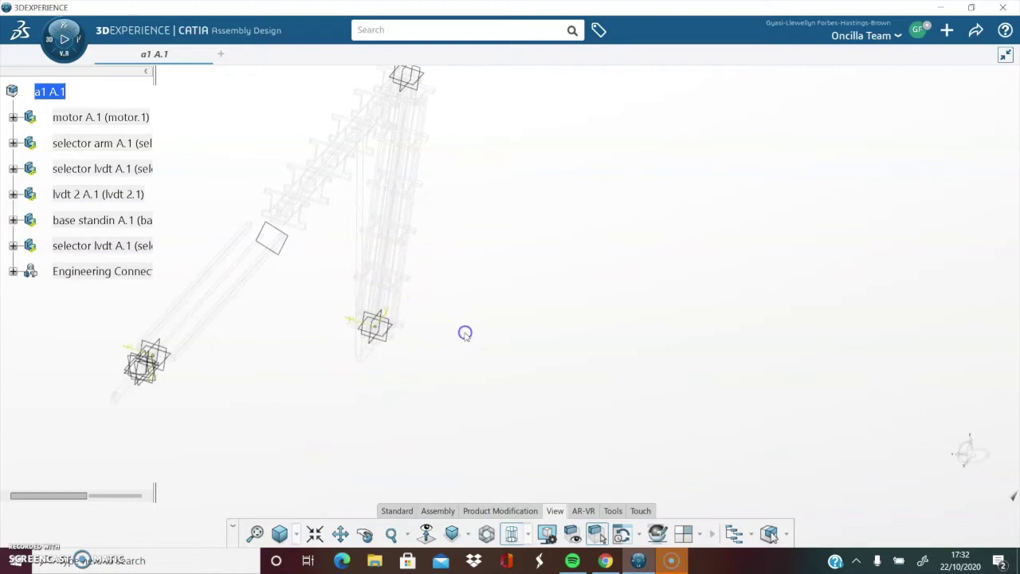
left_click(528, 534)
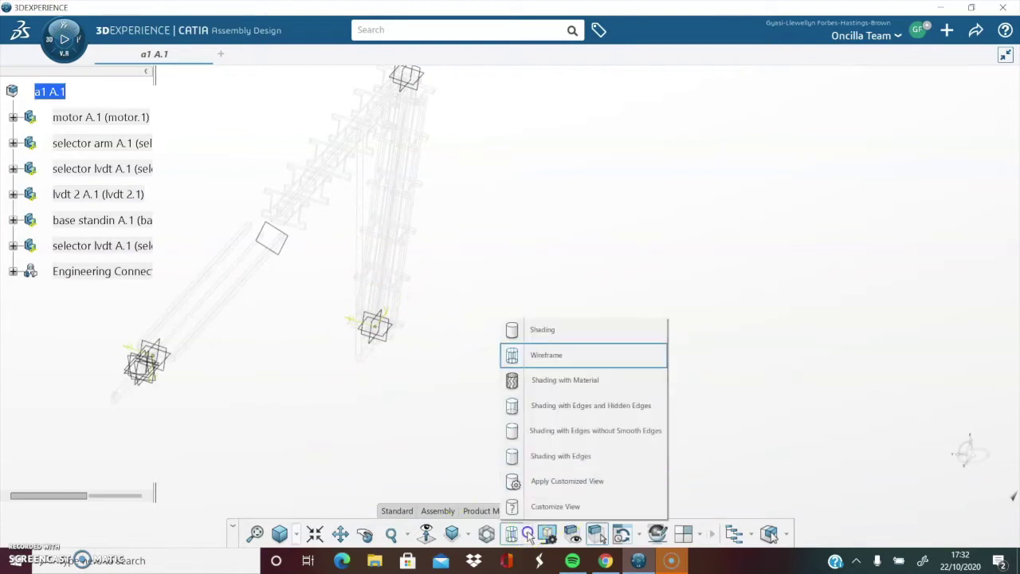
left_click(545, 332)
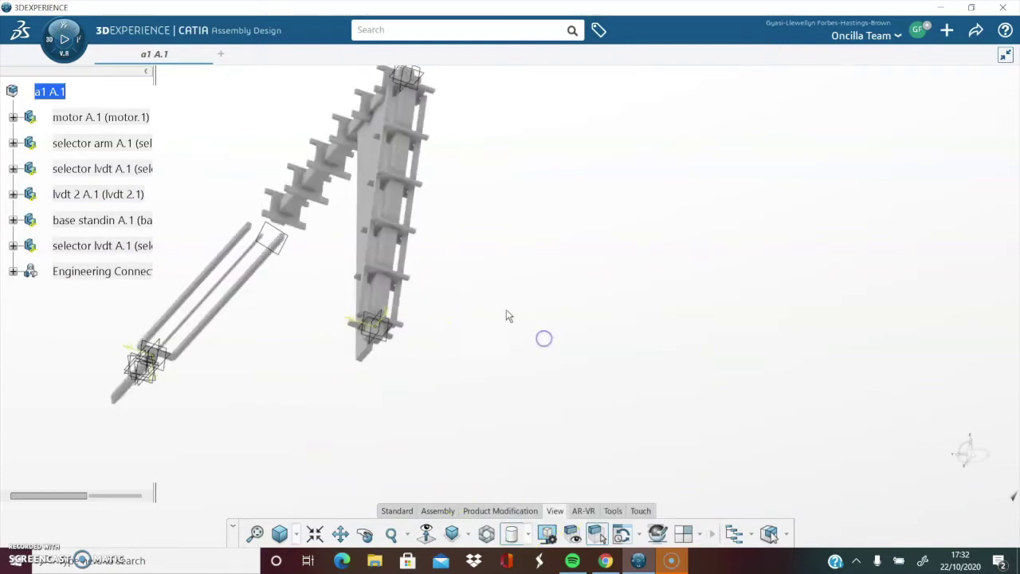
Hide the selector lvdt's reference planes at the lower end of lvdt 2.
middle_click(462, 257)
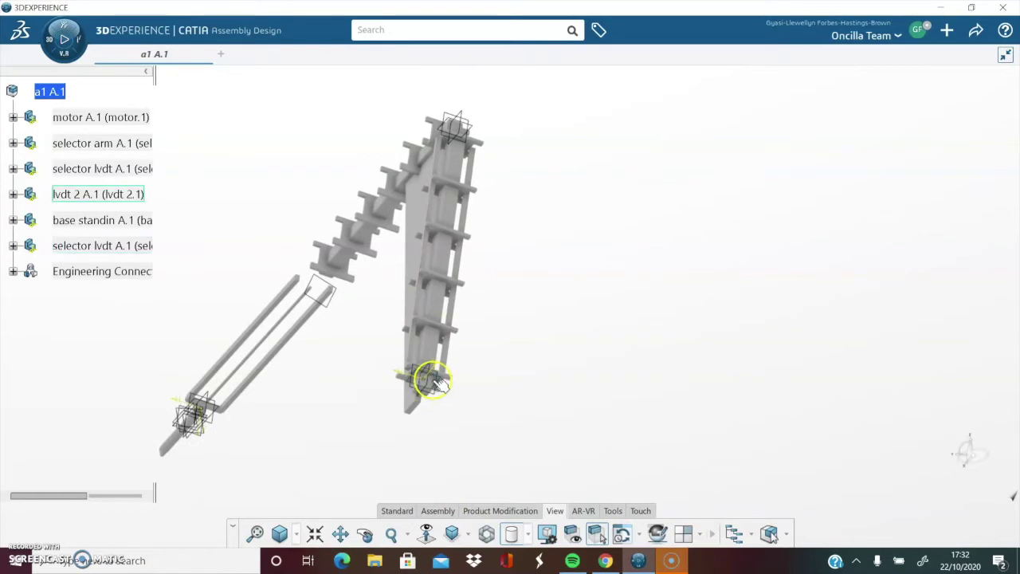
right_click(440, 383)
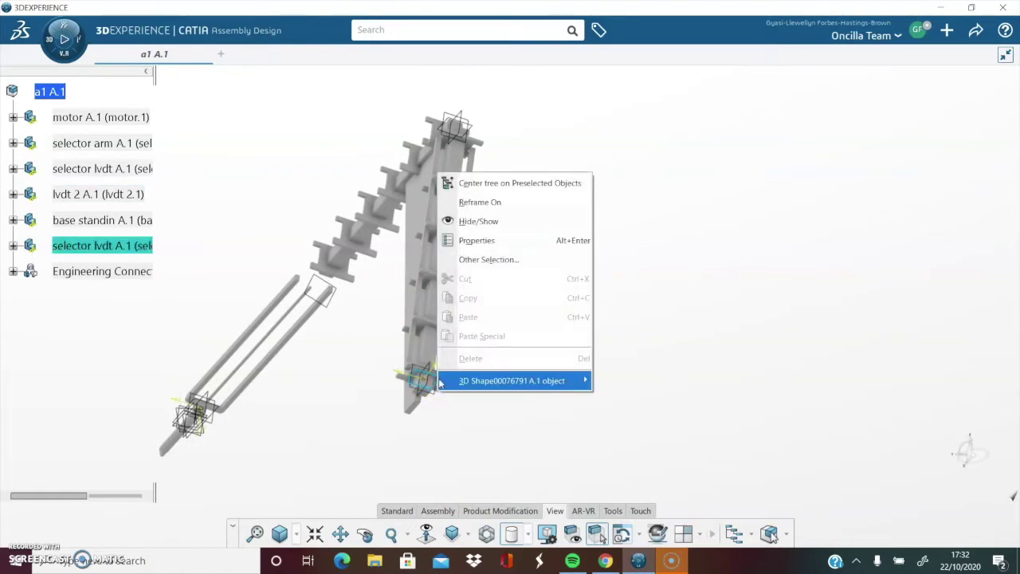
left_click(517, 249)
left_click(519, 229)
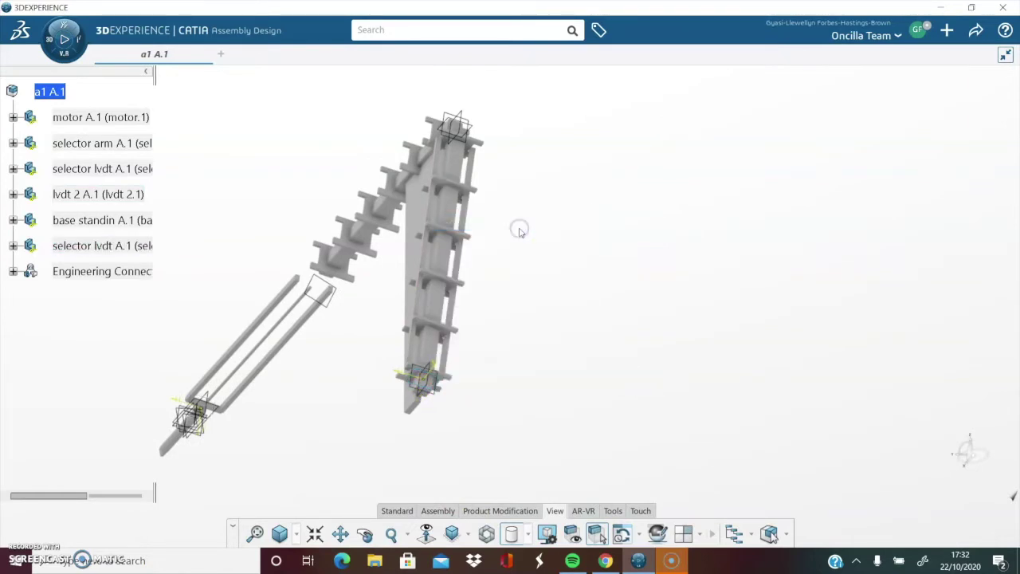
right_click(434, 391)
left_click(507, 238)
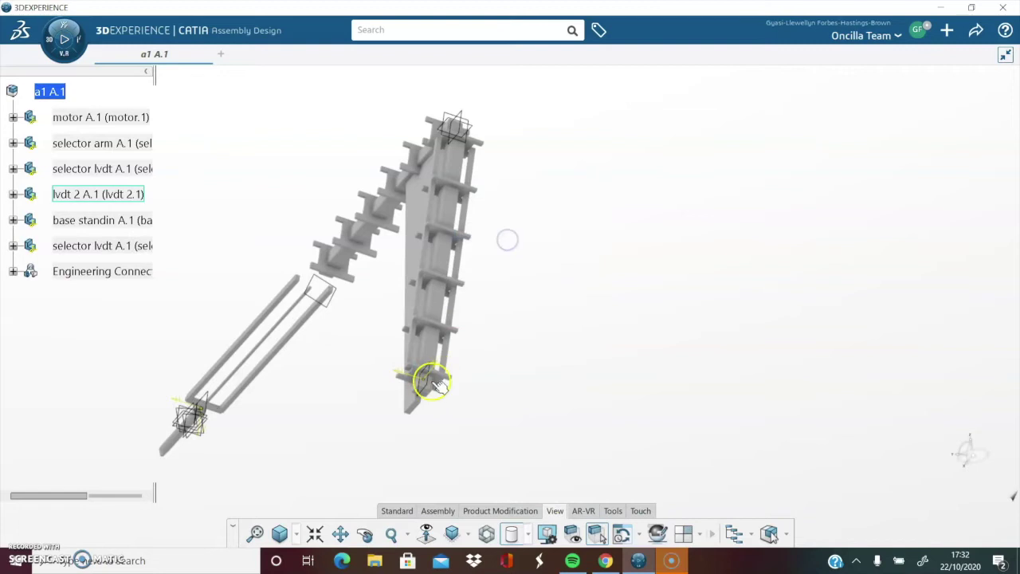
right_click(428, 380)
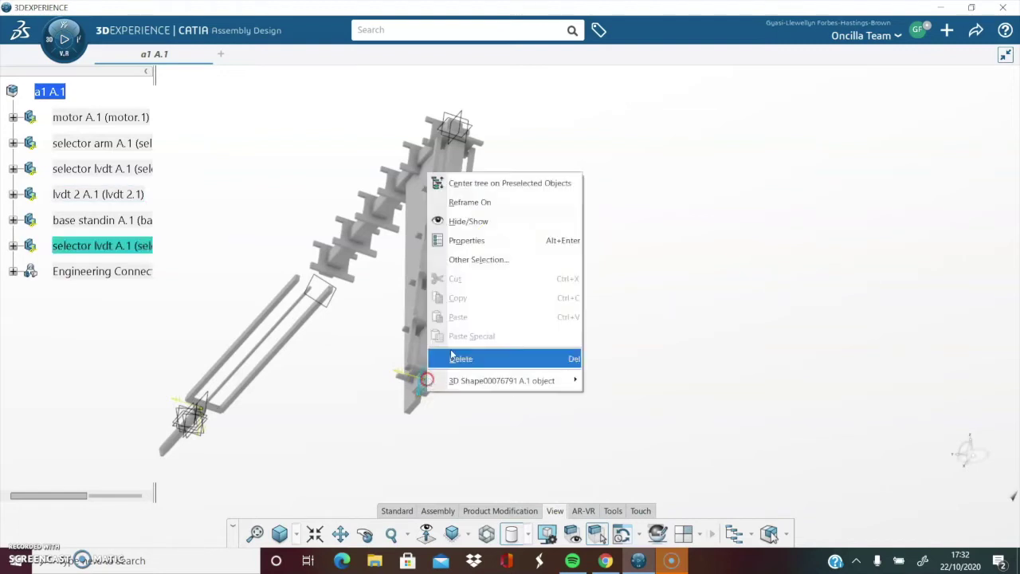
left_click(505, 231)
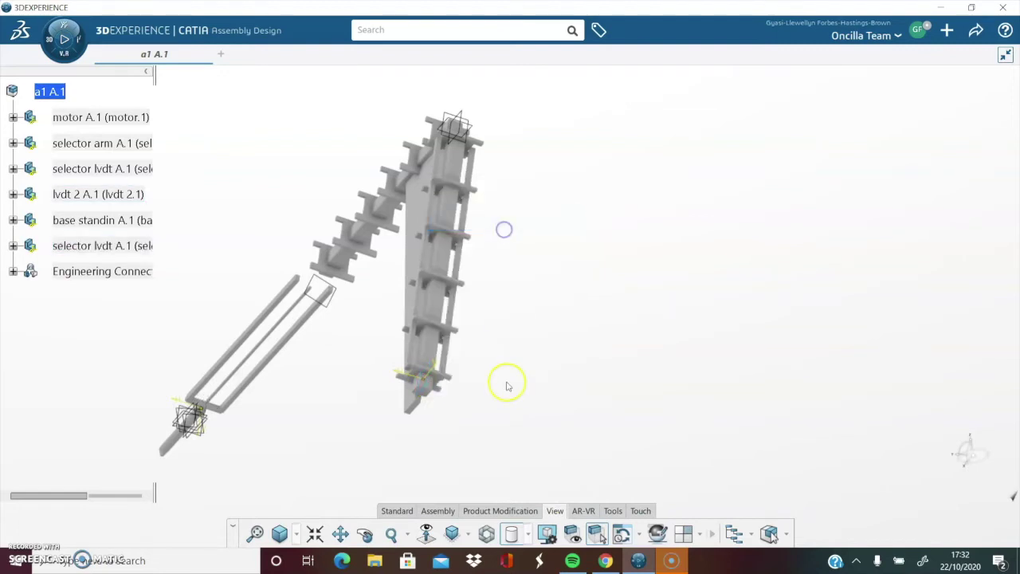
Bring the selector lvdt's crossbar face into contact with the end face of lvdt 2.
middle_click(467, 350)
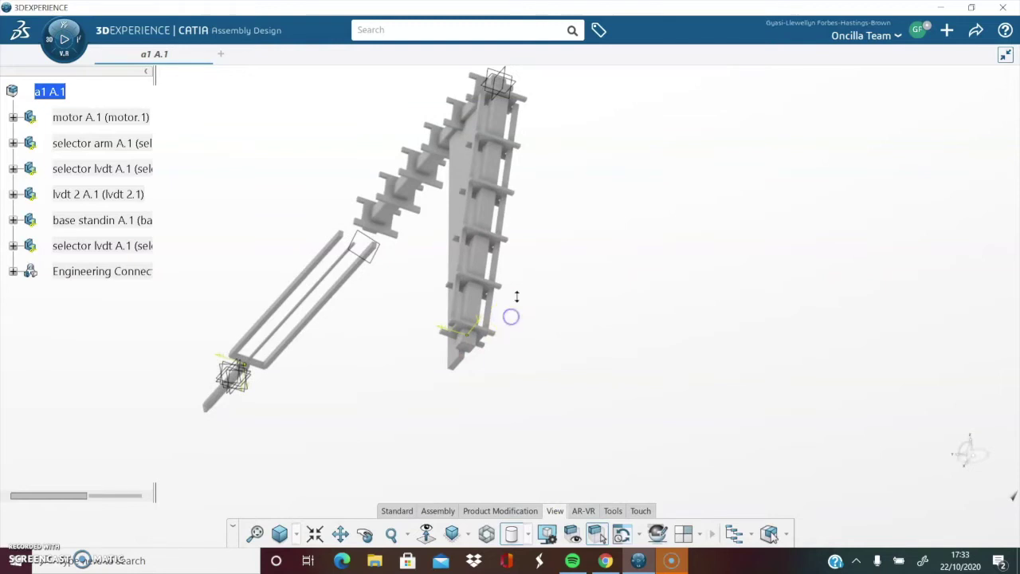
middle_click_drag(516, 296, 520, 237)
middle_click_drag(376, 332, 434, 470)
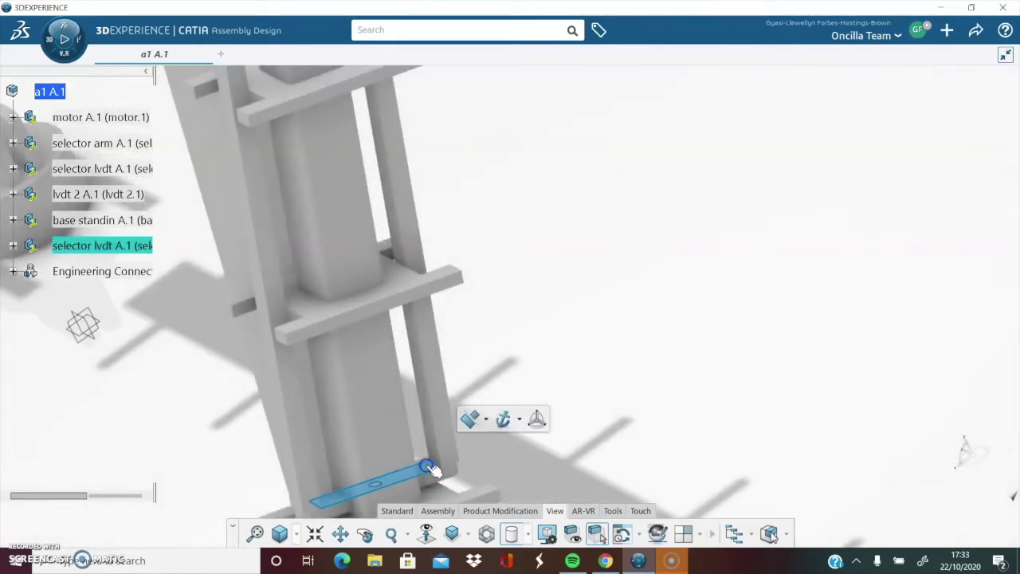
mouse_move(476, 420)
middle_mouse_down()
mouse_move(496, 344)
mouse_move(462, 207)
mouse_move(473, 104)
middle_mouse_up()
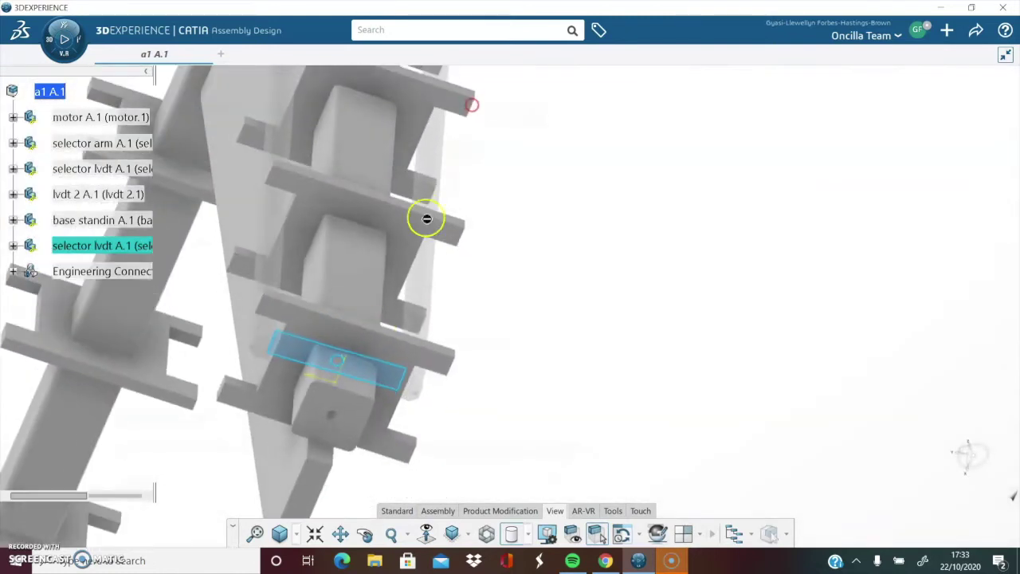
left_click(356, 413)
left_click(482, 423)
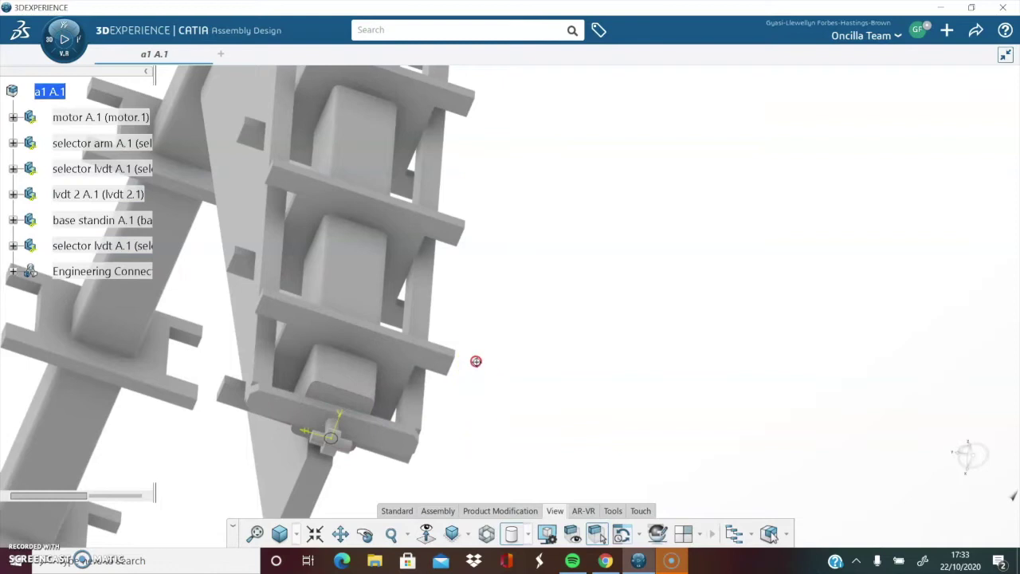
middle_click_drag(476, 360, 560, 350)
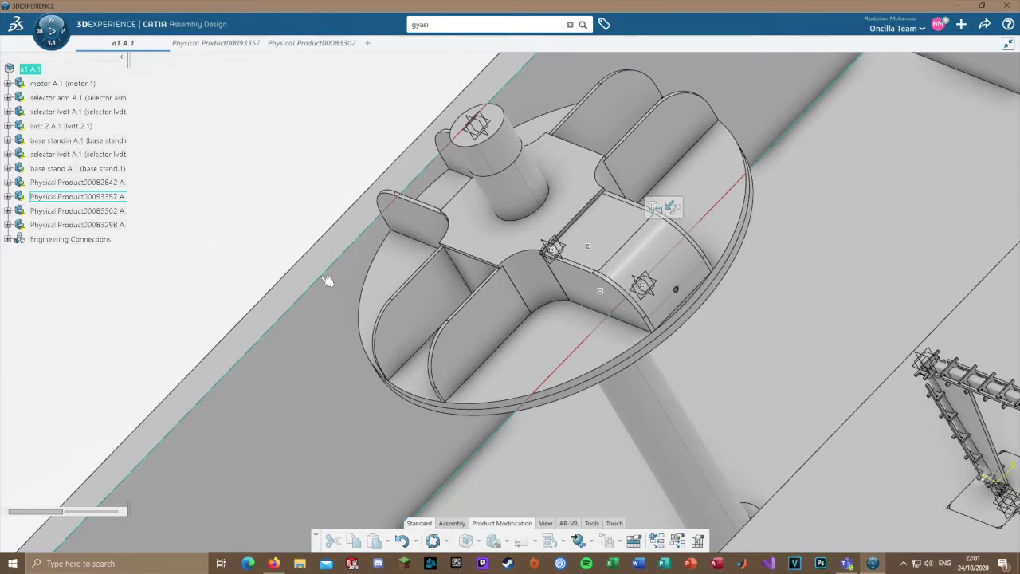
Examine the housing assembly with its carousel, and the carousel part's slots and contact pocket, from several angles.
middle_click_drag(267, 190, 284, 326)
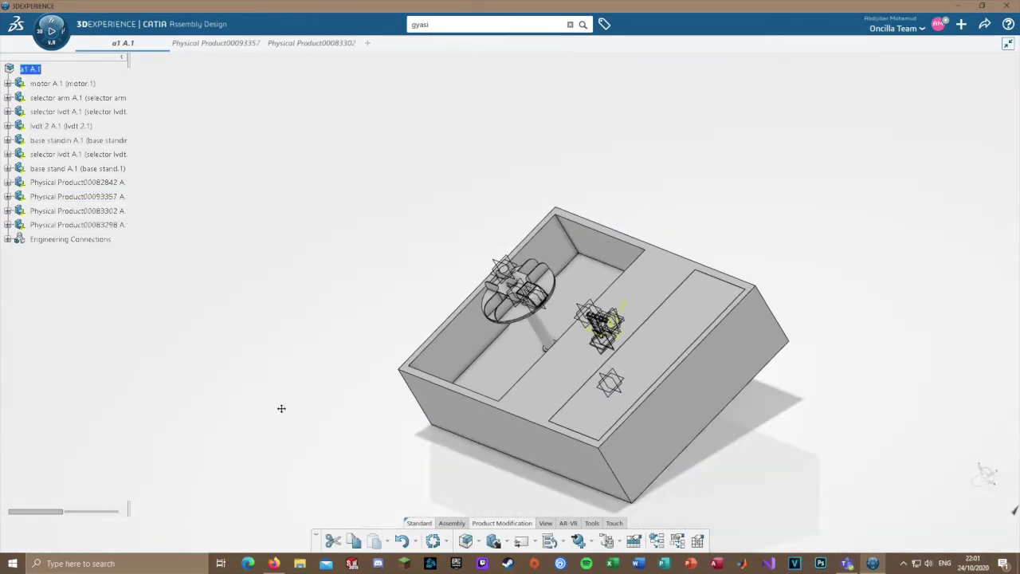
middle_click_drag(282, 408, 360, 419)
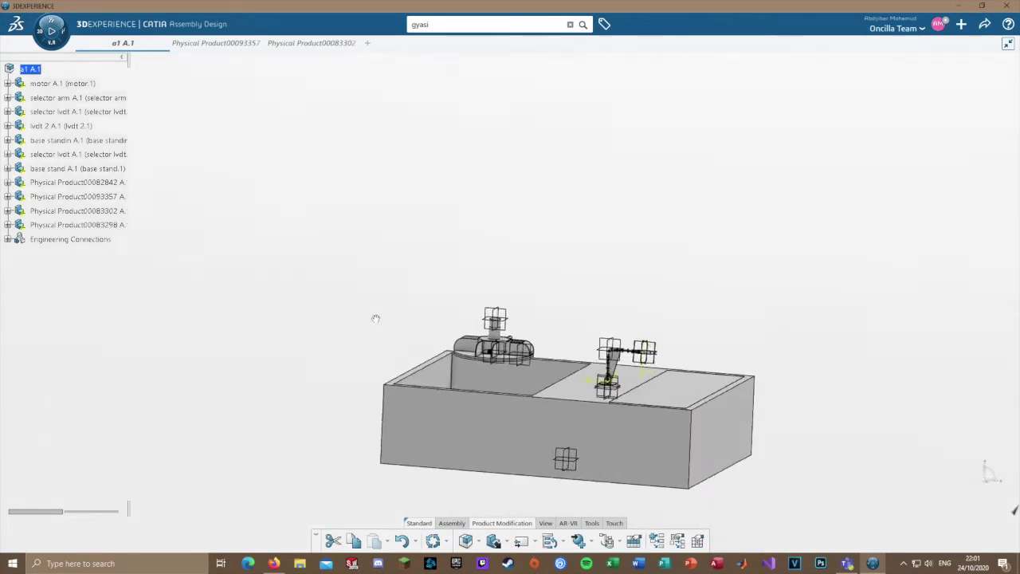
middle_click_drag(343, 400, 407, 372)
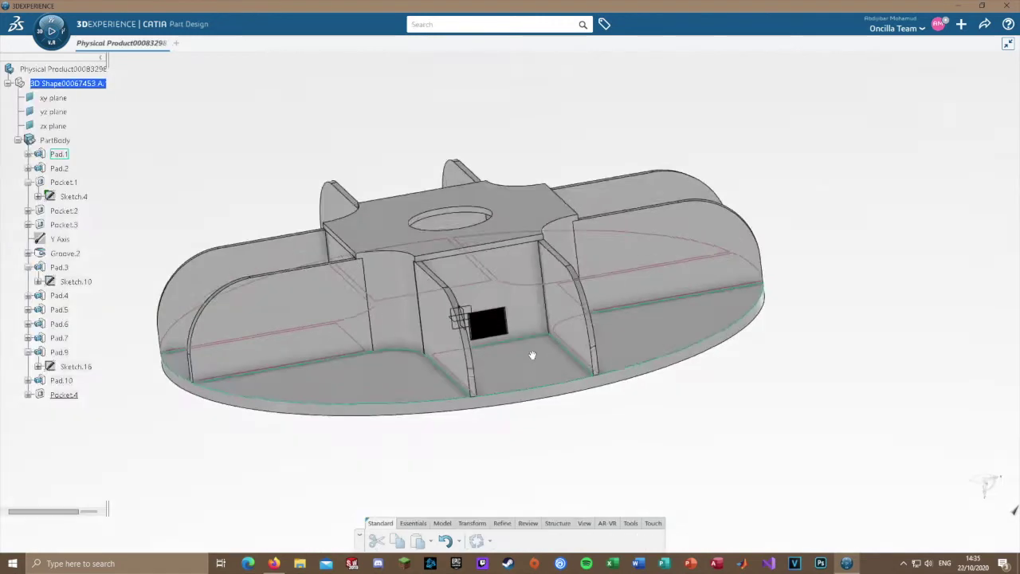
middle_click_drag(478, 239, 490, 356)
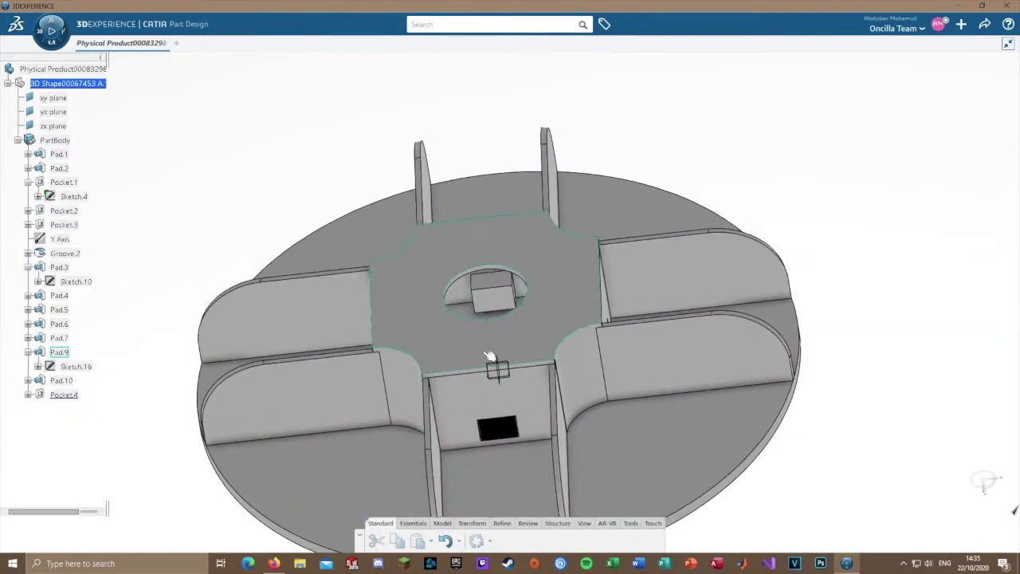
scroll(490, 356, "down", 4)
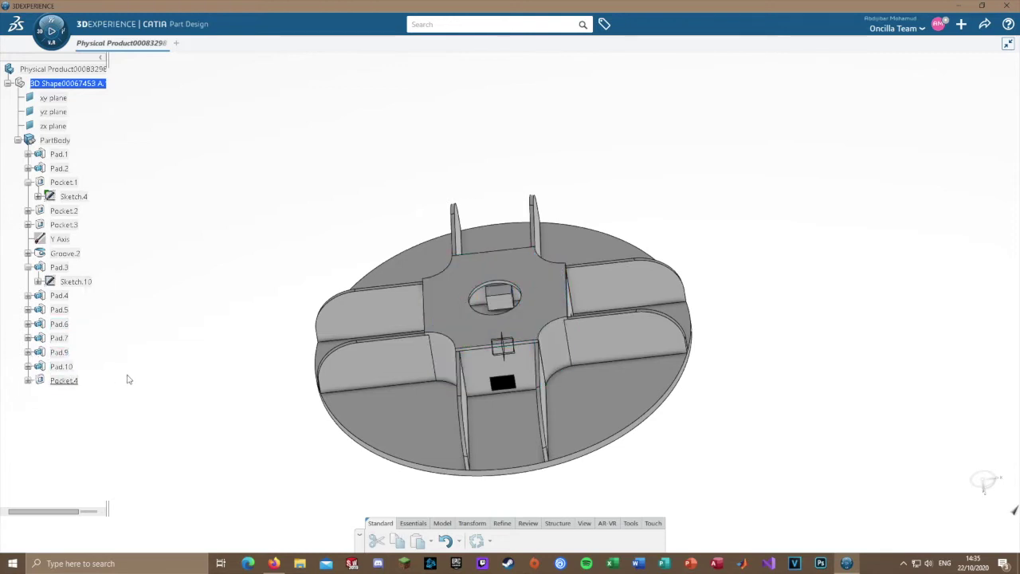
right_click(68, 356)
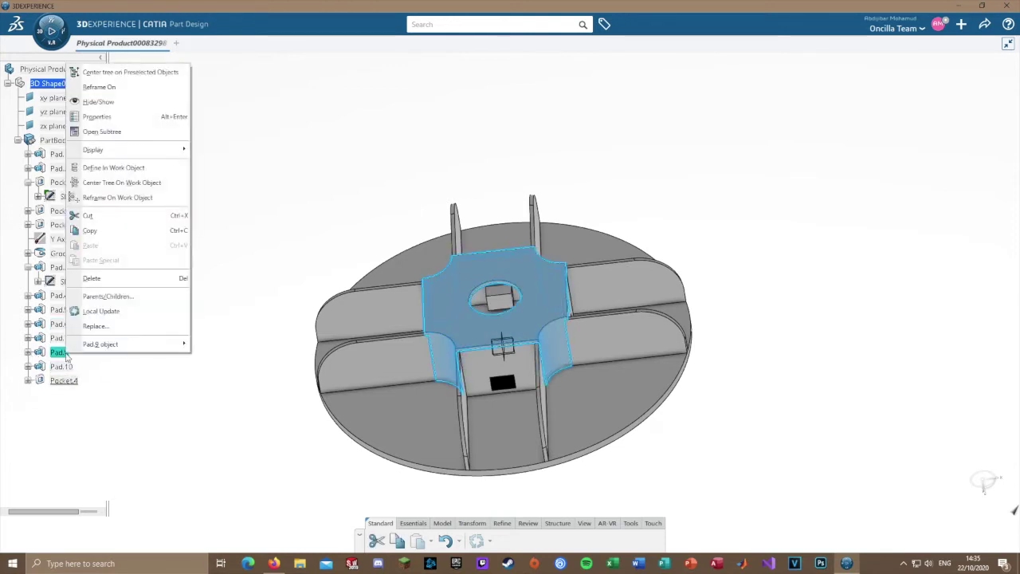
left_click(185, 393)
middle_click_drag(358, 419, 541, 422)
middle_click_drag(639, 410, 357, 392)
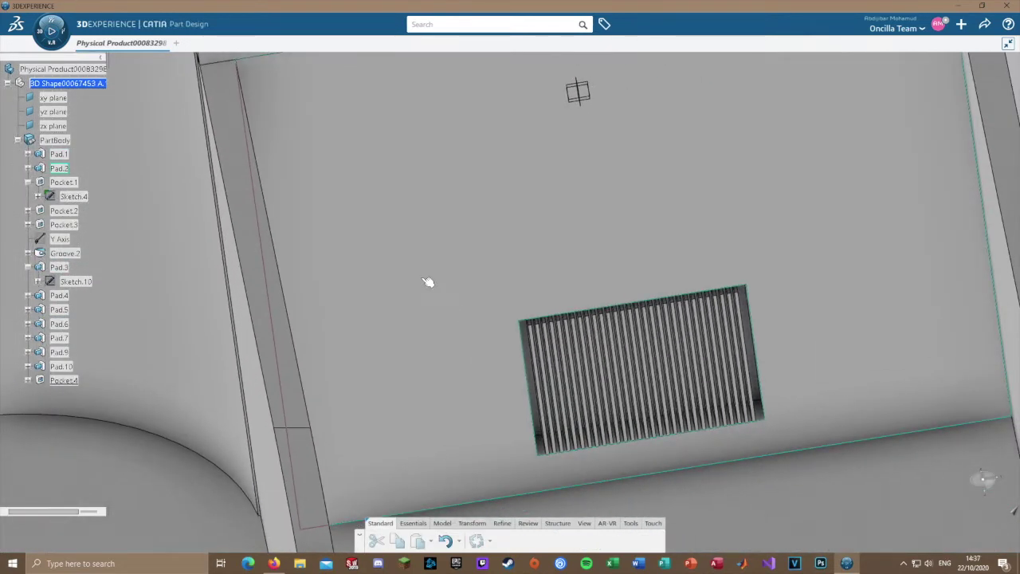
middle_click_drag(428, 282, 593, 378, "ctrl")
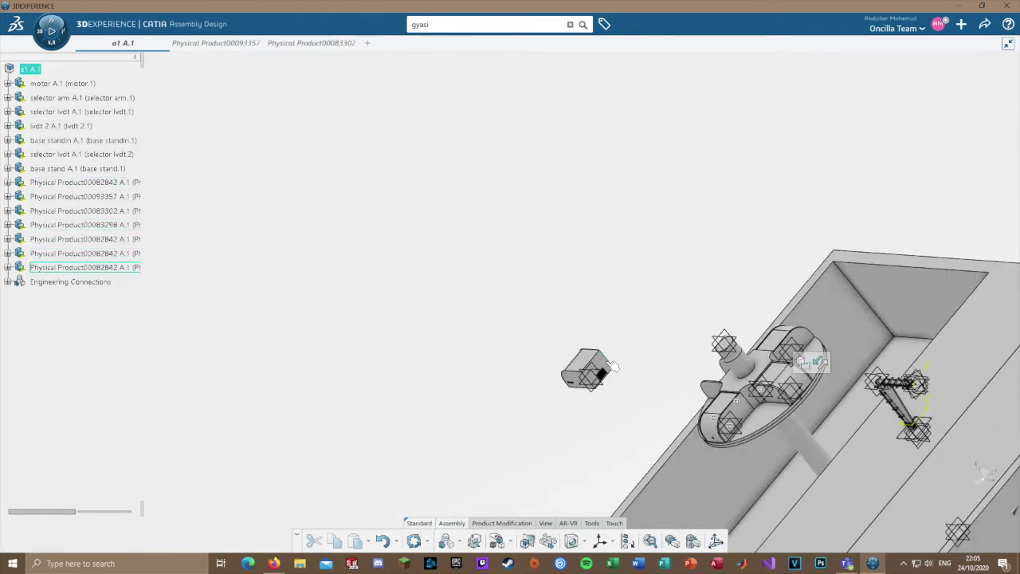
Fix the loose block in the carousel's empty slot with a rigid engineering connection between their faces.
left_click(604, 364)
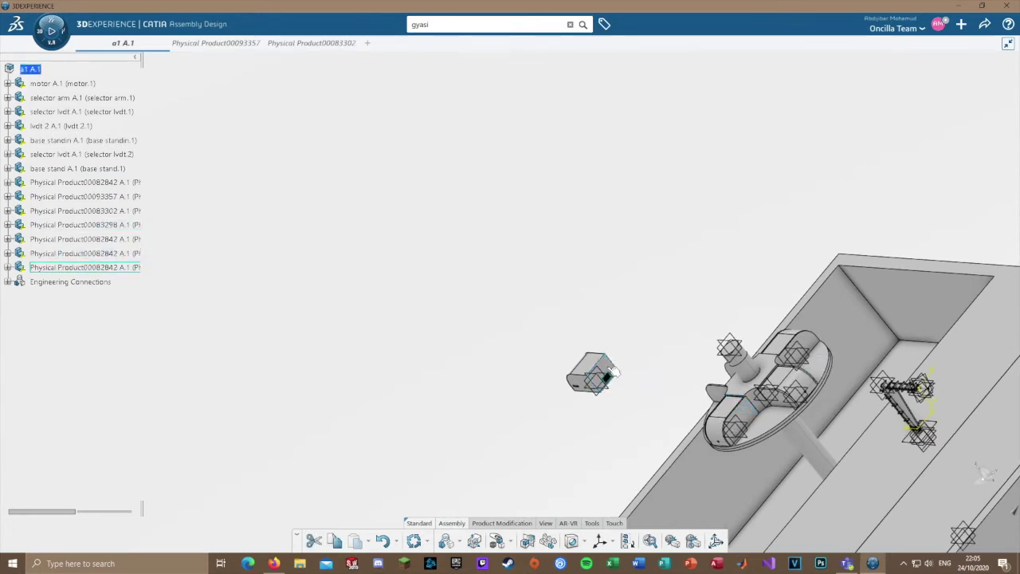
middle_click_drag(402, 387, 464, 275)
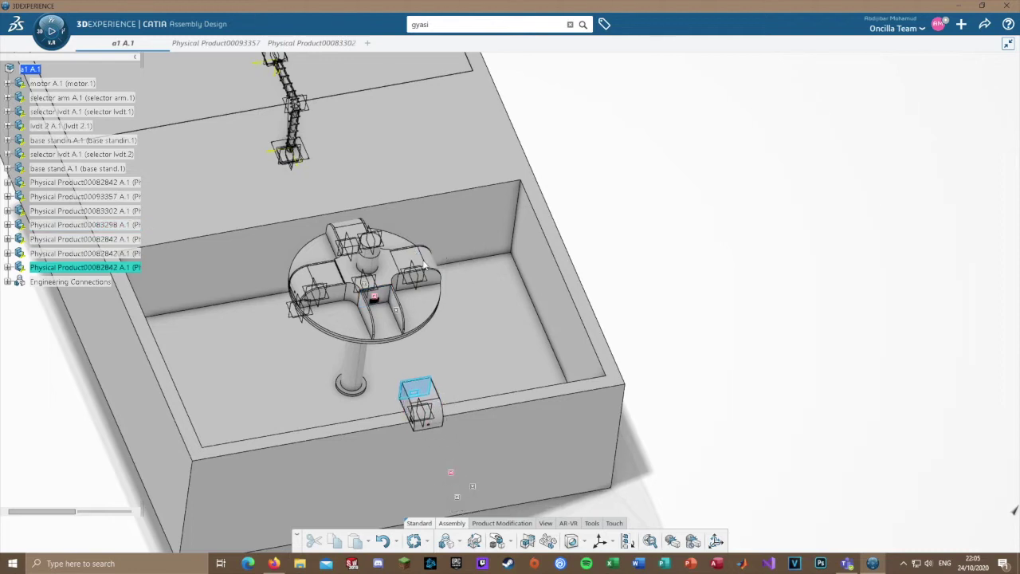
left_click(416, 269)
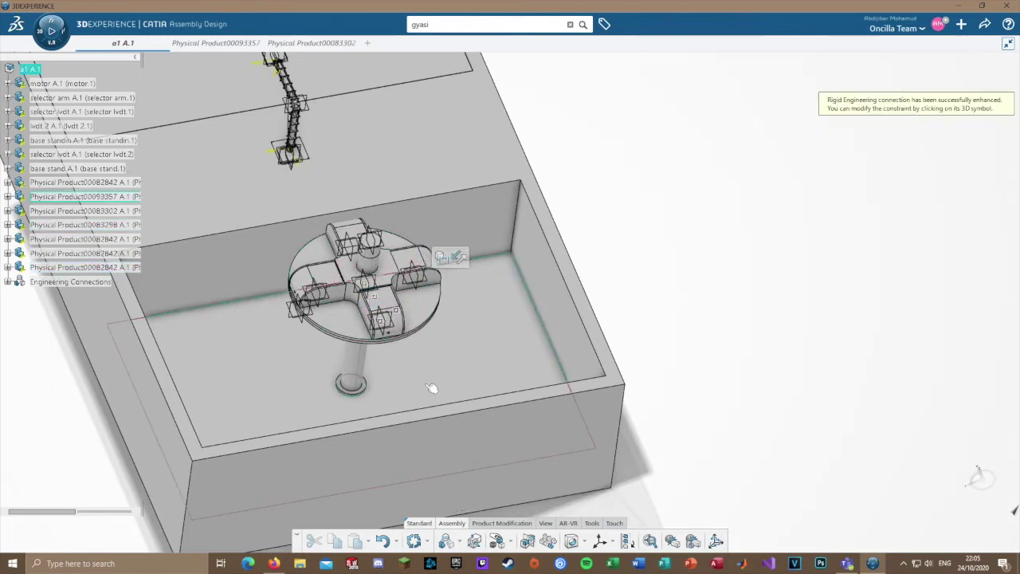
Examine the imported drone, selector arm and housing carousel in the a1 assembly from several angles.
middle_click_drag(625, 337, 414, 406)
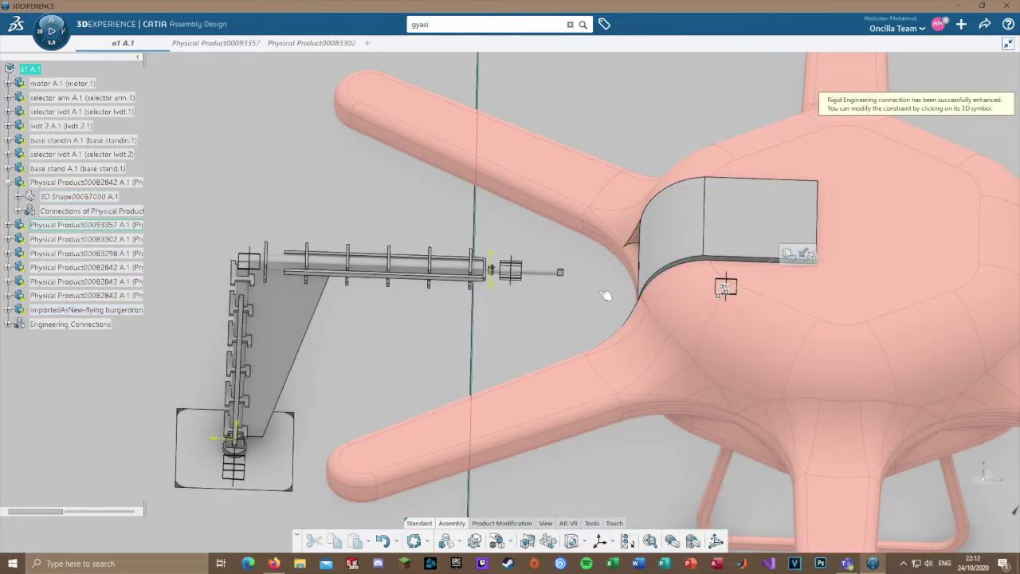
middle_click_drag(606, 294, 601, 256)
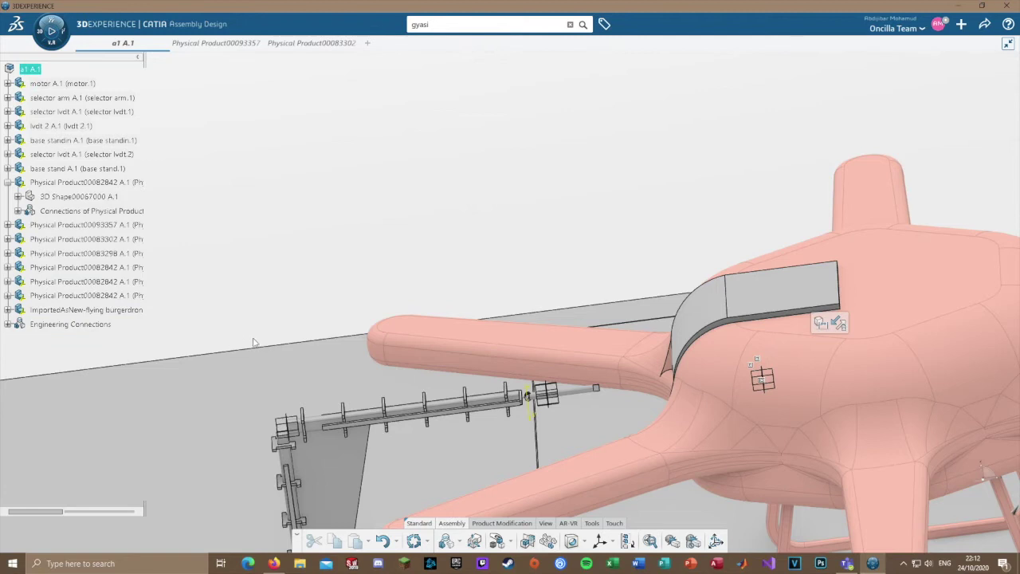
middle_click_drag(297, 271, 310, 385)
middle_click_drag(316, 346, 347, 274)
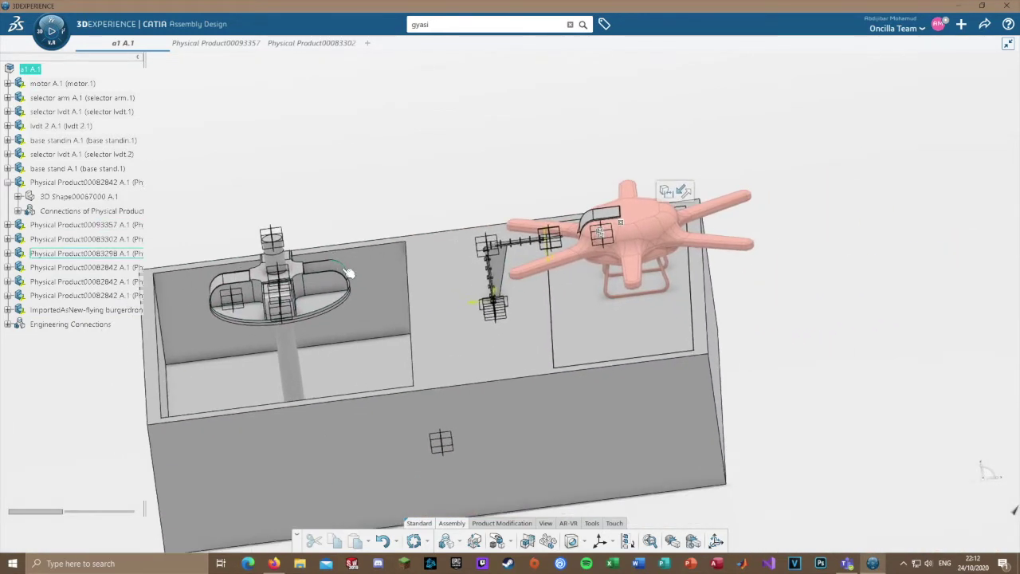
middle_click_drag(192, 408, 232, 353)
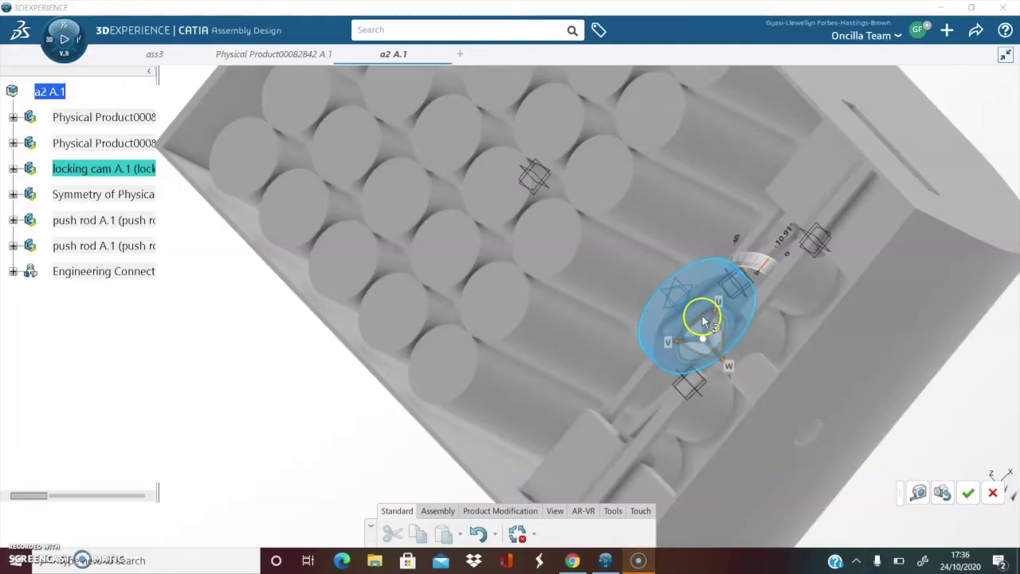
Rotate the locking cam about its axis to about 92° so it drives the push rods, and accept the move.
left_click_drag(694, 326, 750, 311)
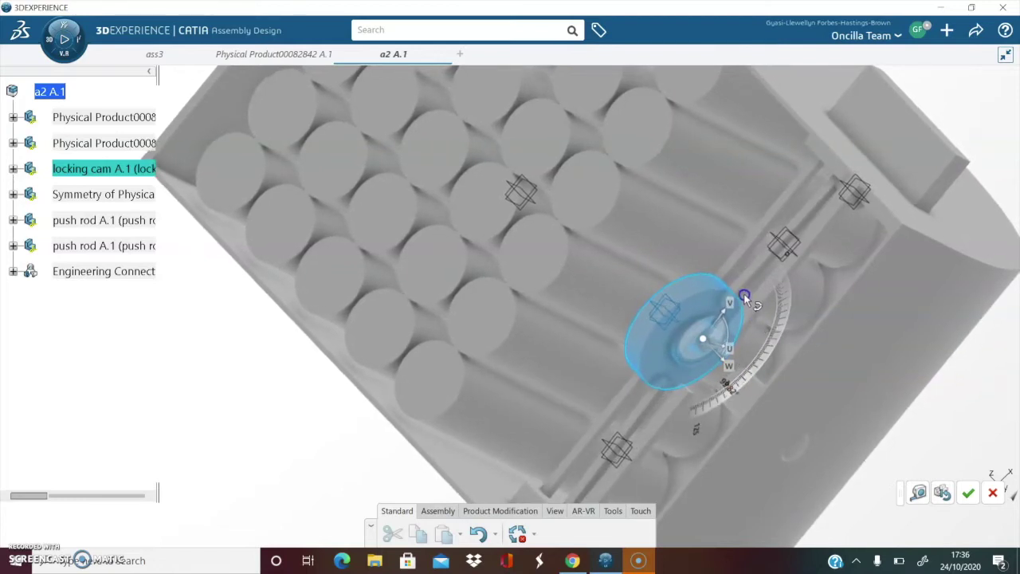
left_click_drag(745, 297, 704, 284)
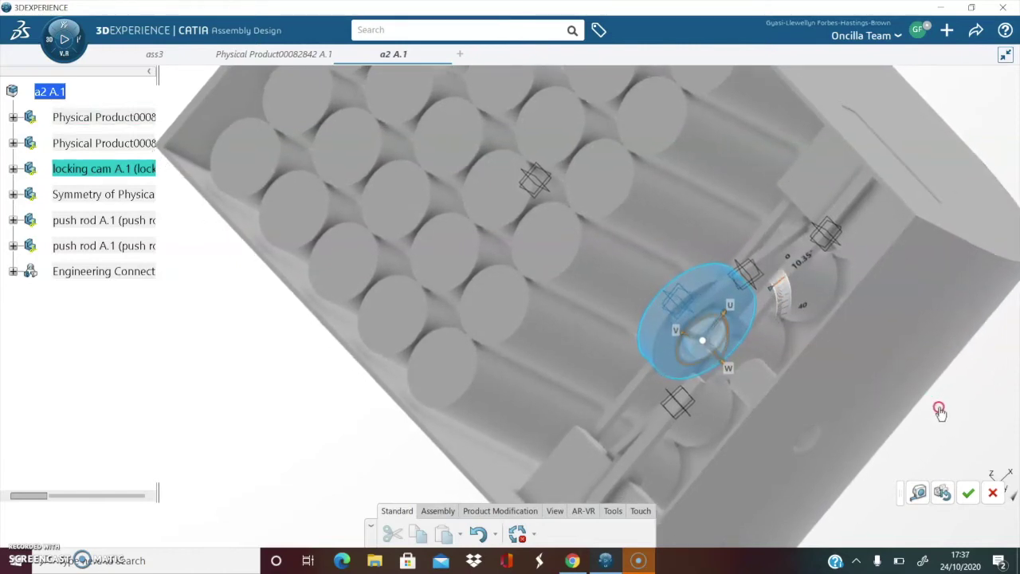
middle_click_drag(957, 419, 892, 322)
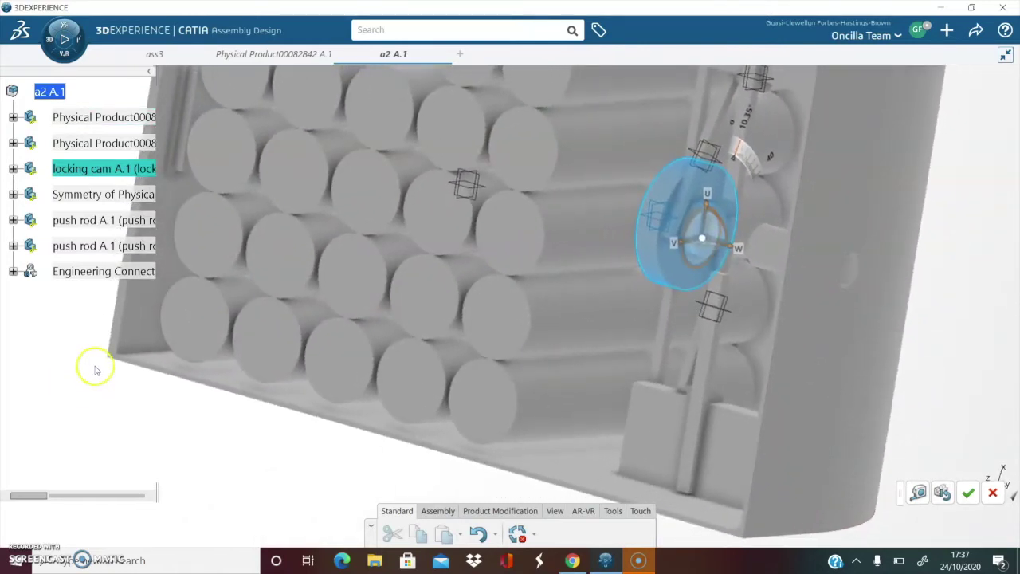
middle_click_drag(168, 358, 283, 427)
middle_click_drag(836, 184, 943, 298)
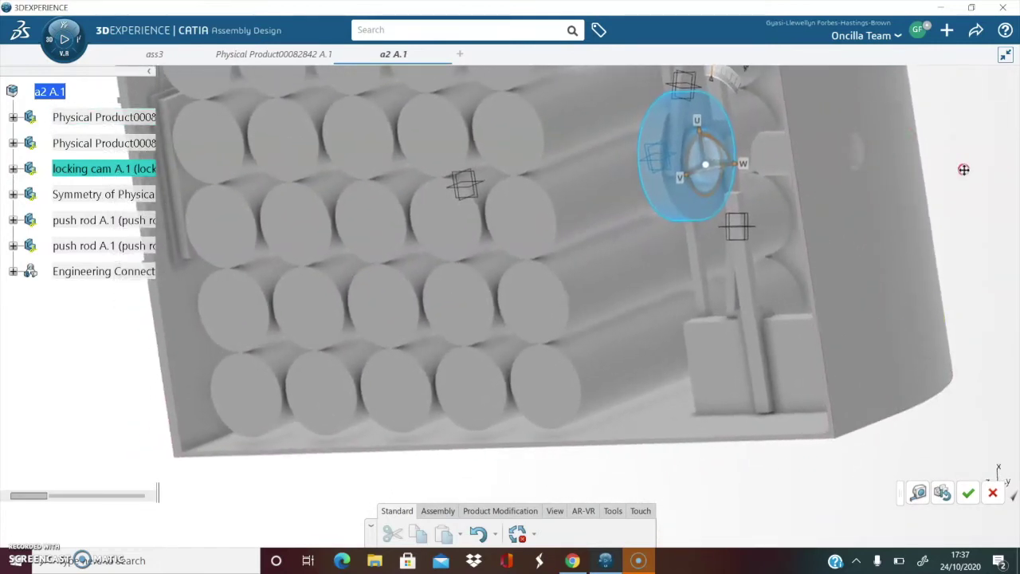
middle_click_drag(963, 169, 524, 231)
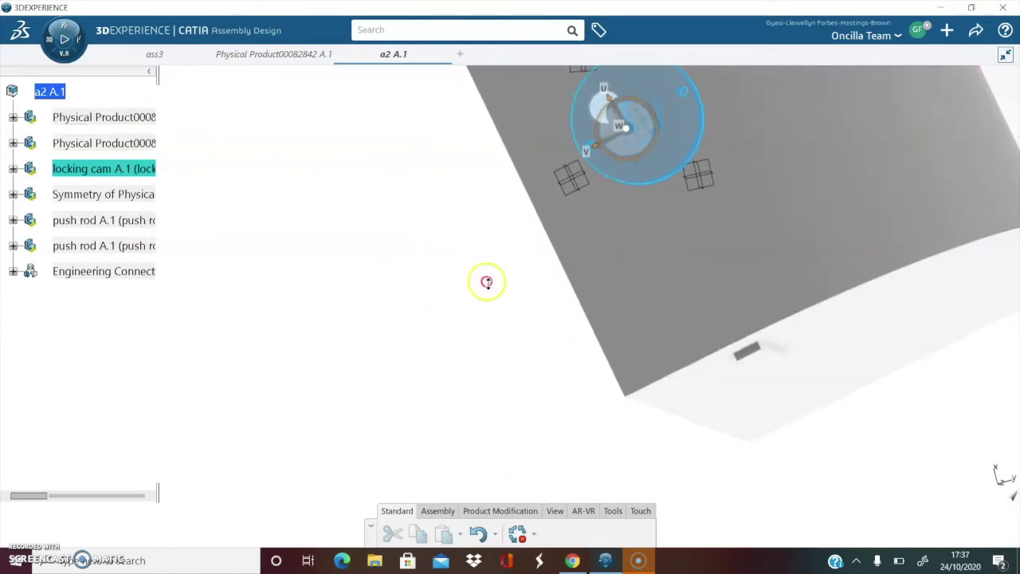
middle_click_drag(486, 282, 575, 222)
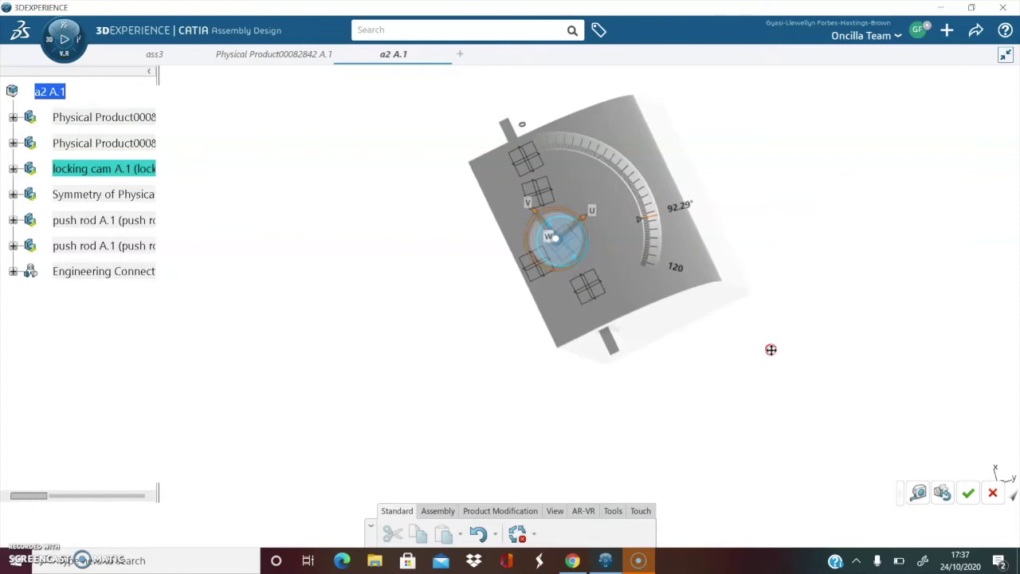
middle_click_drag(771, 349, 362, 387)
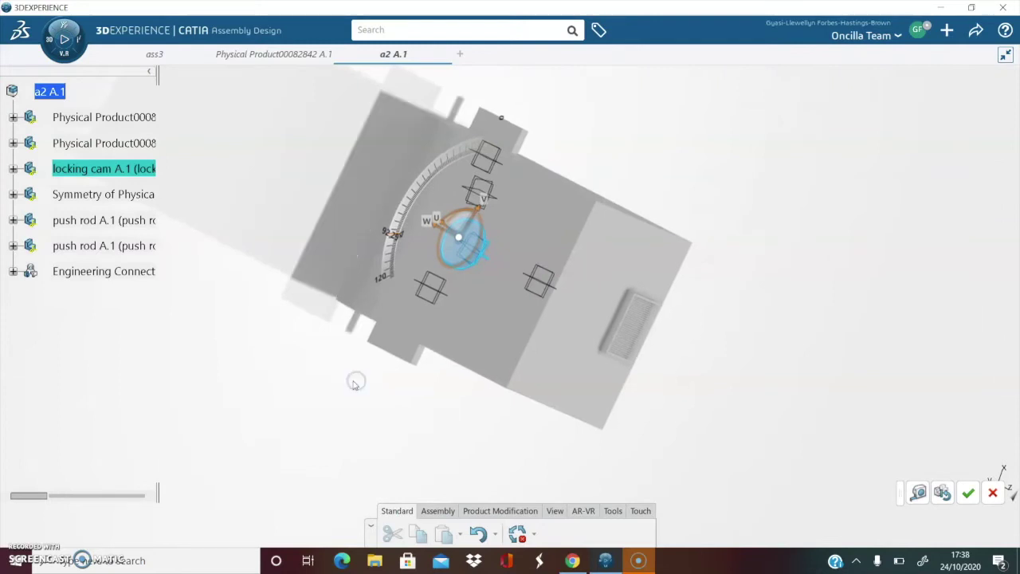
left_click(968, 492)
Select the locking cam in the open battery housing again and turn it slightly about its axis with Move selected Component.
middle_click_drag(785, 389, 439, 201)
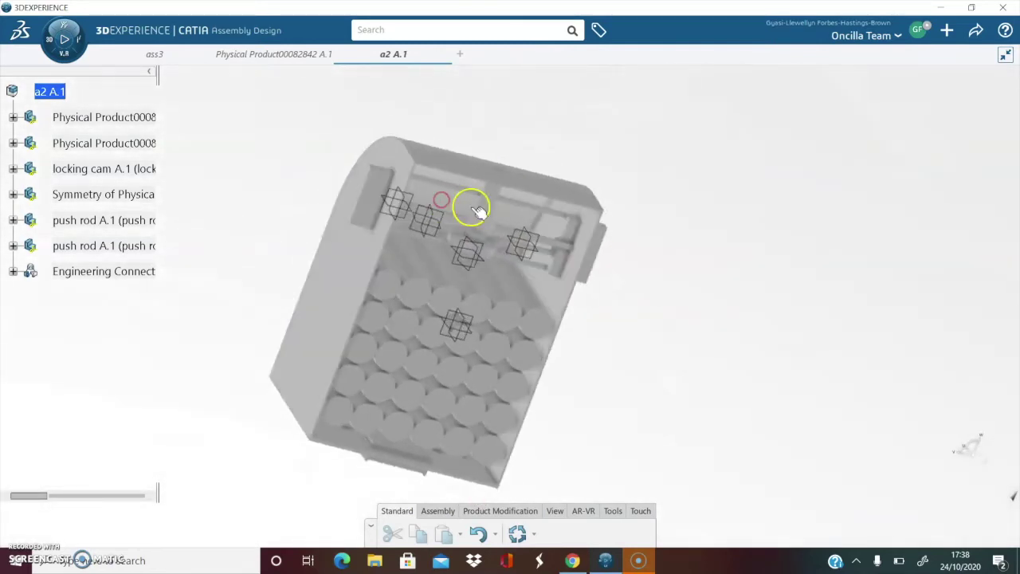
middle_click_drag(551, 239, 529, 153, "ctrl")
middle_click_drag(526, 273, 600, 370)
left_click(514, 331)
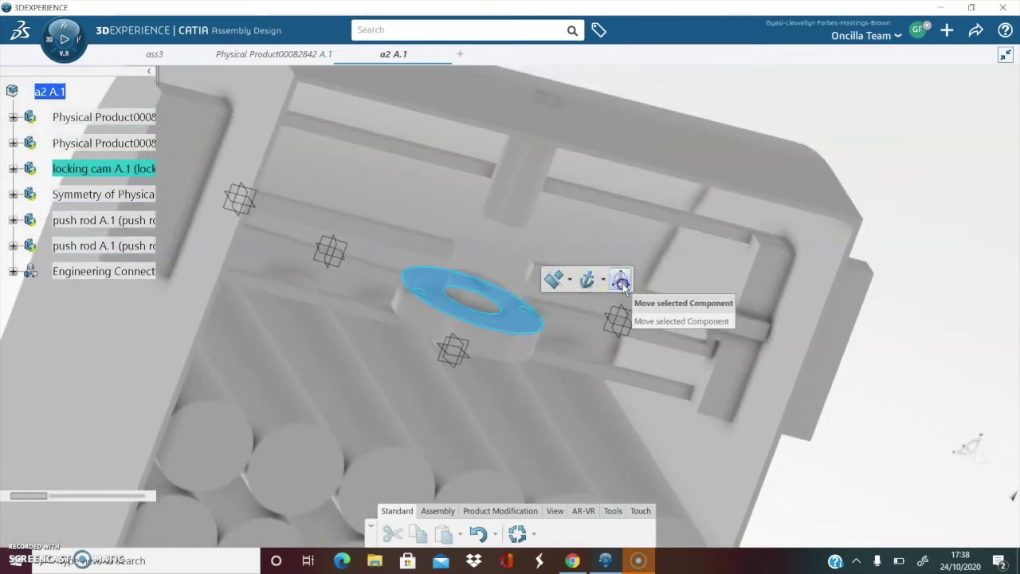
left_click(619, 278)
middle_click_drag(515, 344, 507, 338)
left_click_drag(507, 337, 486, 325)
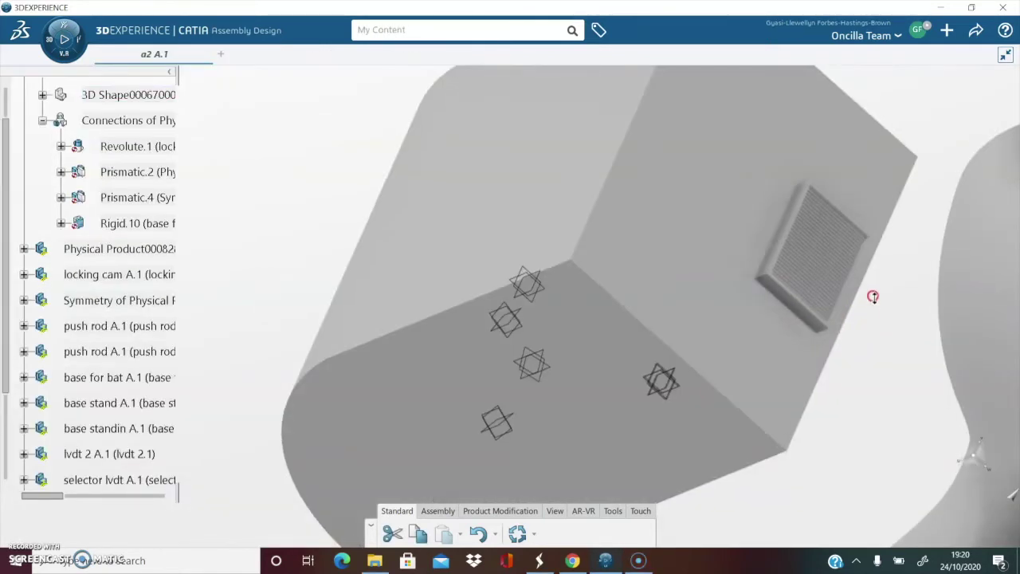
Examine the ribbed contact plate on the outer face of the battery housing, close up and from a distance.
middle_click_drag(940, 306, 681, 276)
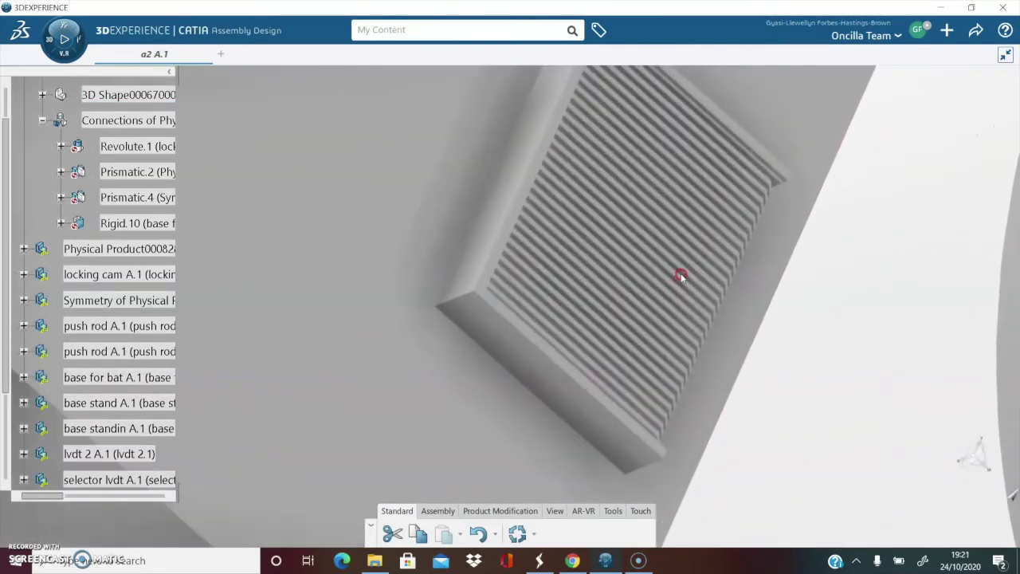
scroll(877, 285, "up", 5)
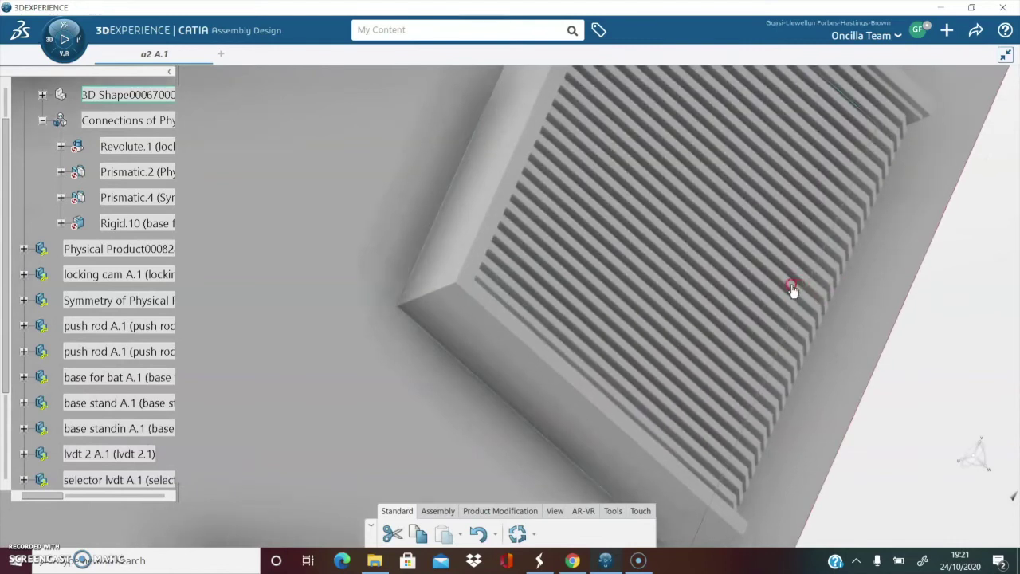
middle_click_drag(792, 285, 575, 396)
scroll(578, 410, "down", 7)
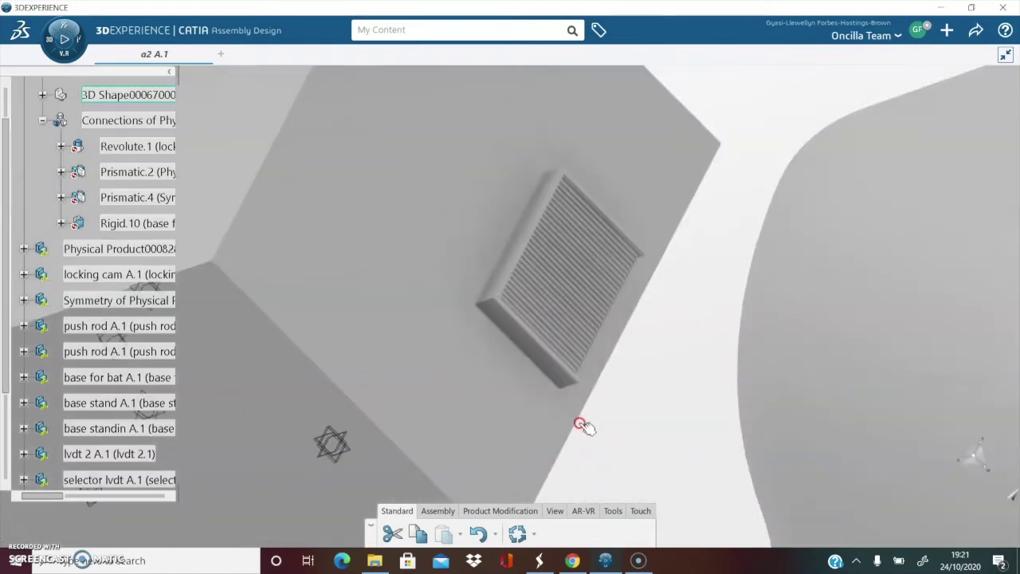
middle_click_drag(490, 336, 528, 390)
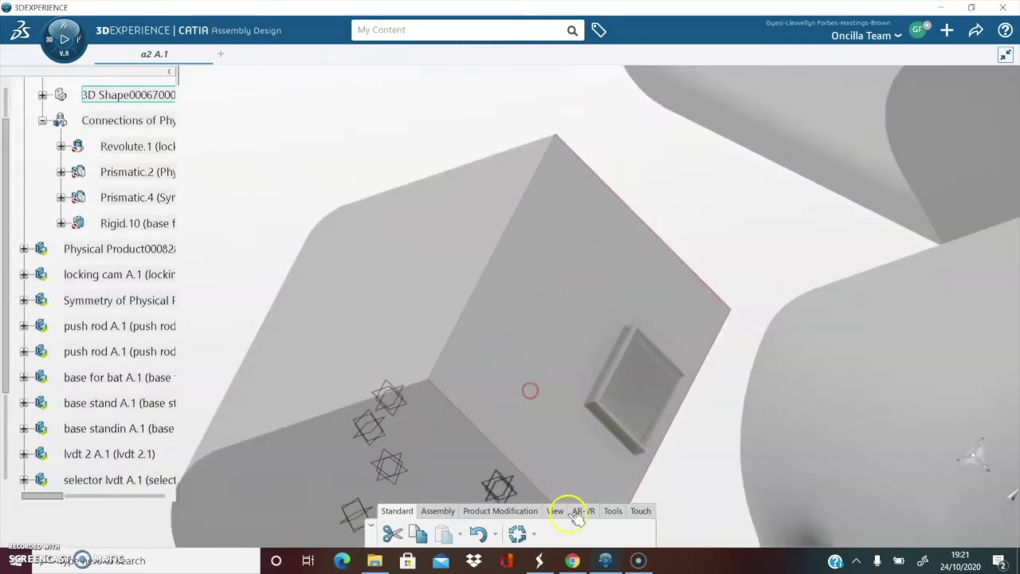
left_click(555, 511)
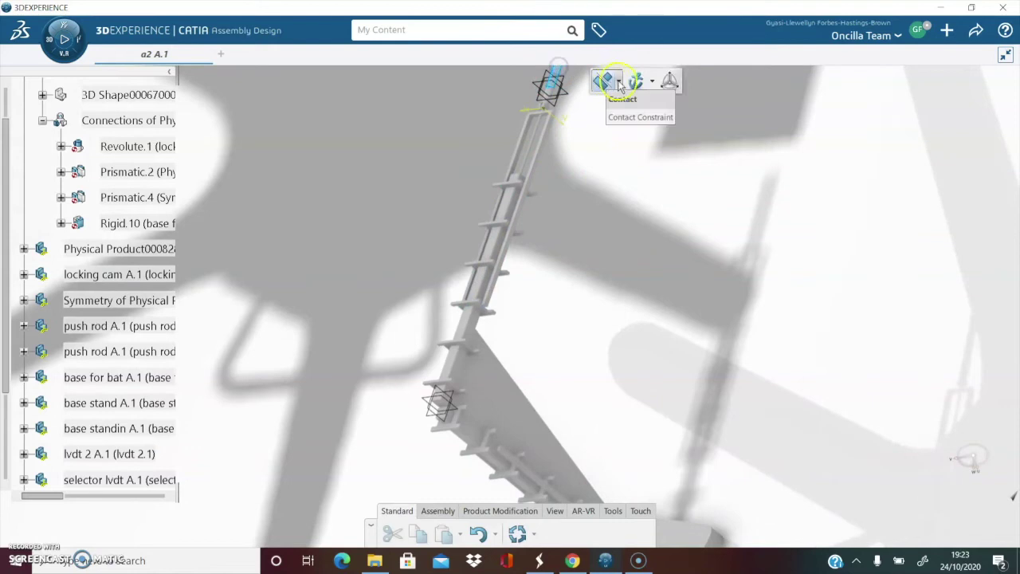
Rotate the selector lvdt at the arm's upper end back and forth about its own axis with Move selected Component.
left_click(668, 81)
middle_click_drag(599, 116, 583, 231)
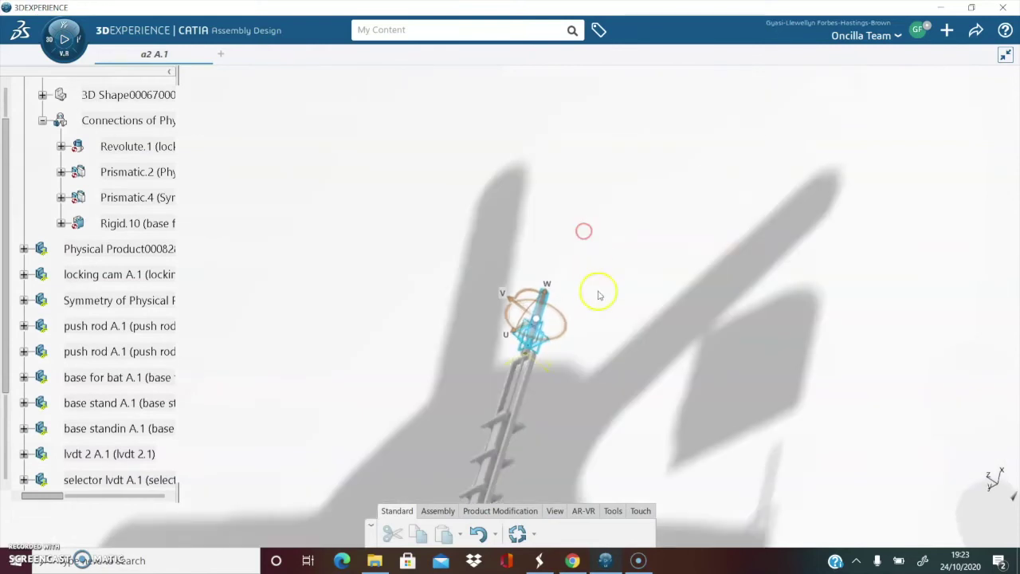
left_click_drag(582, 297, 552, 201)
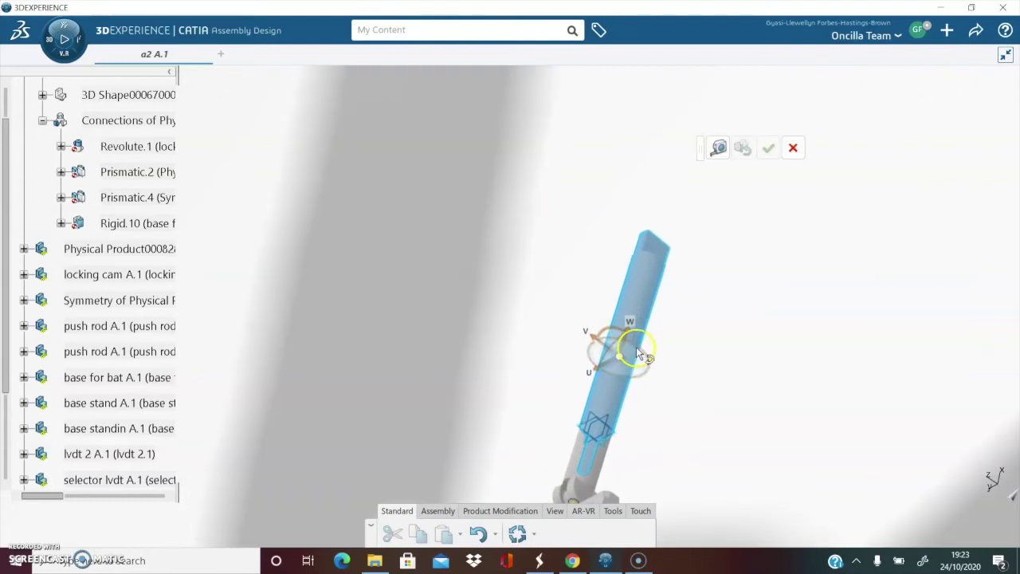
left_click_drag(637, 351, 640, 351)
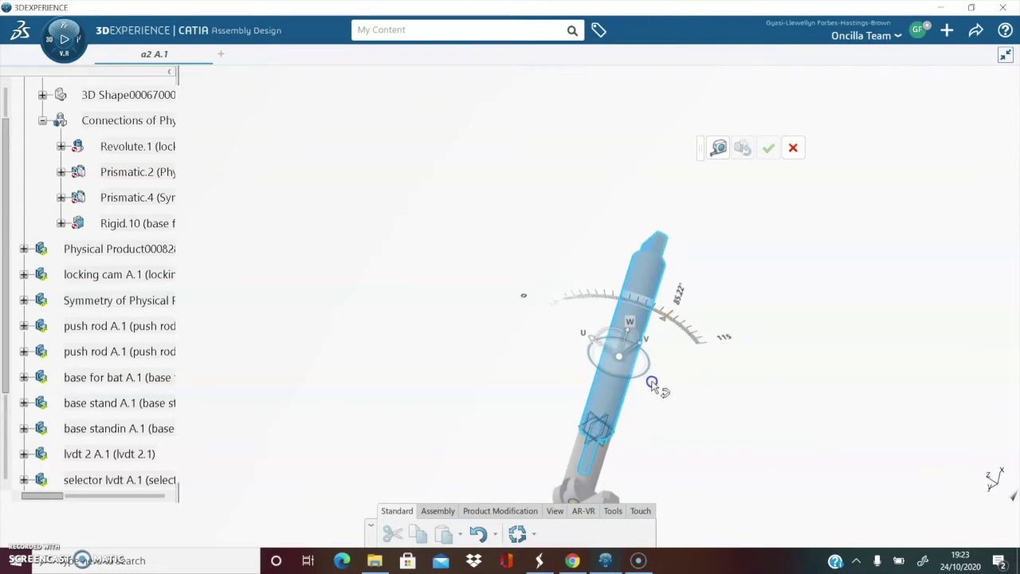
left_click_drag(645, 370, 634, 343)
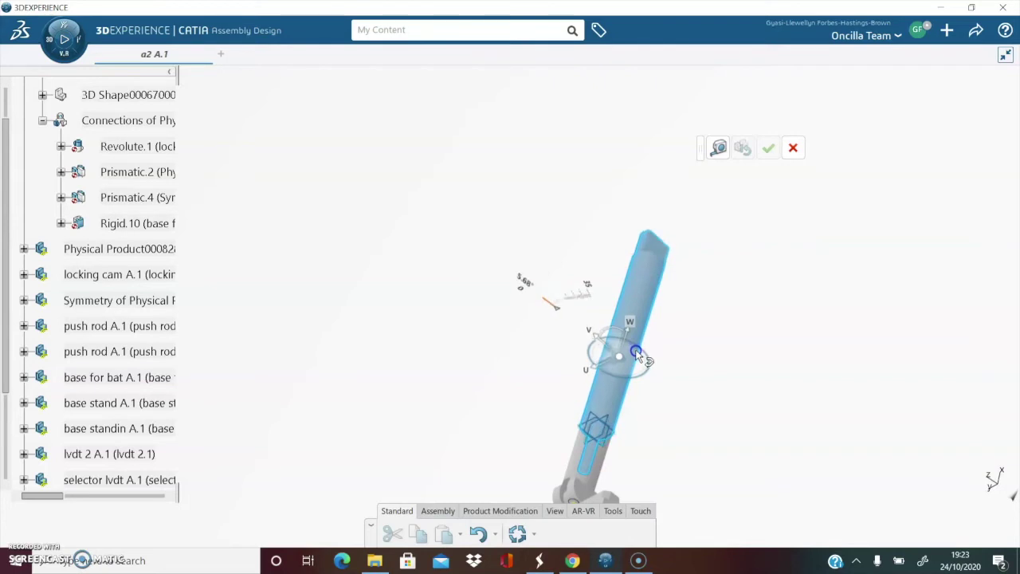
left_click_drag(636, 352, 635, 350)
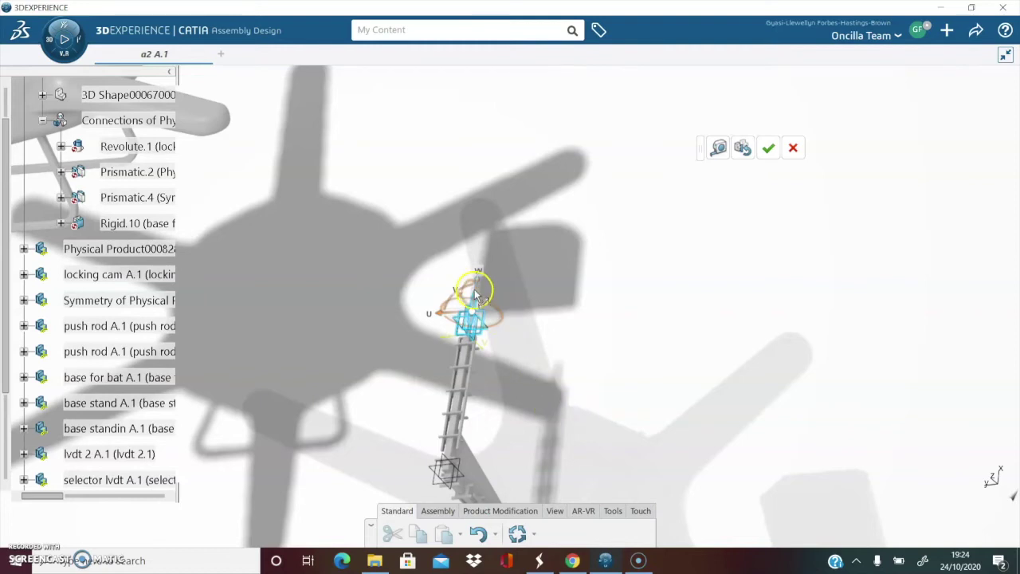
Slide the selector lvdt outward along lvdt 2's axis and back in, and close the move.
left_click_drag(477, 273, 499, 214)
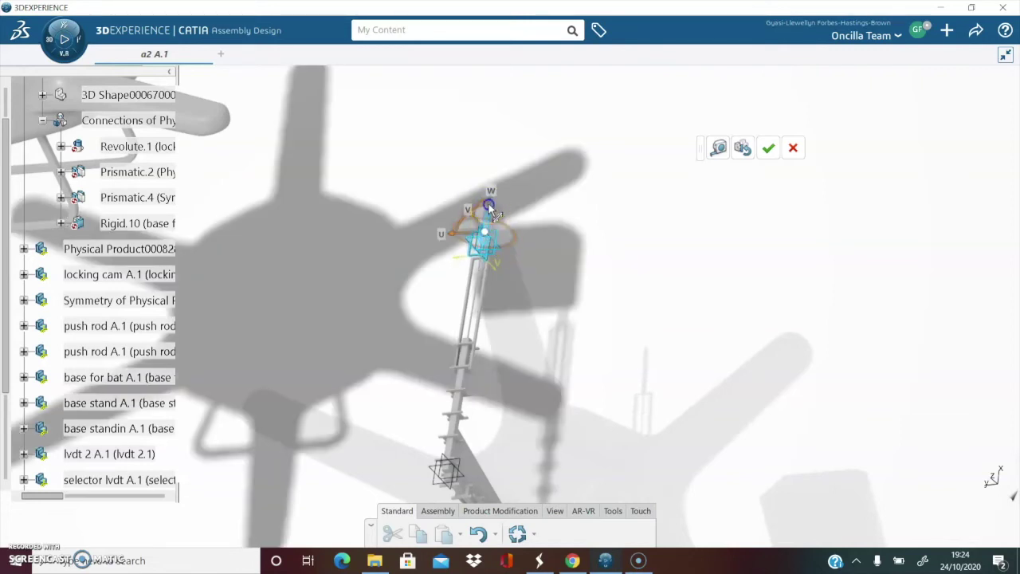
left_click_drag(494, 214, 492, 231)
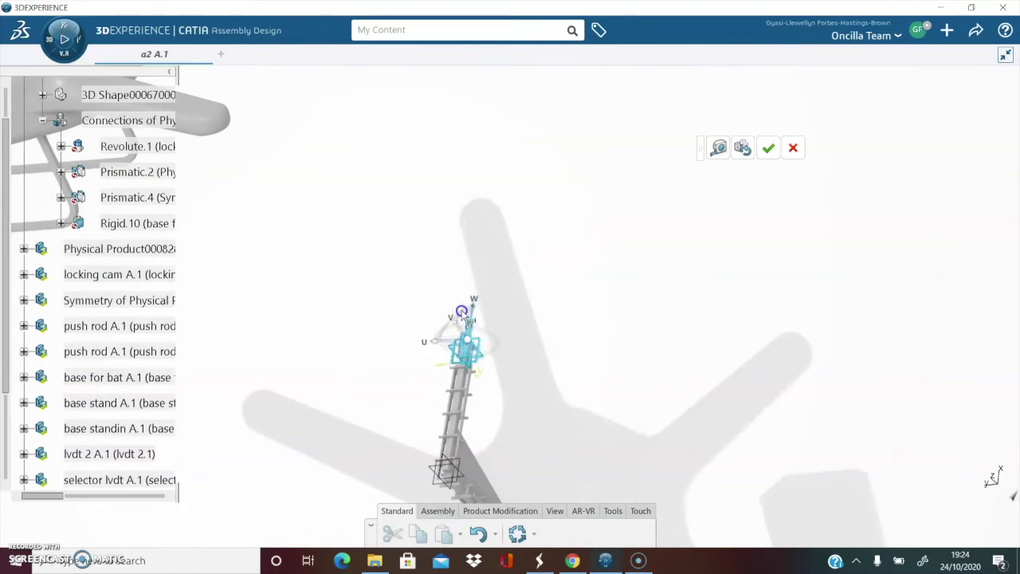
left_click(528, 445)
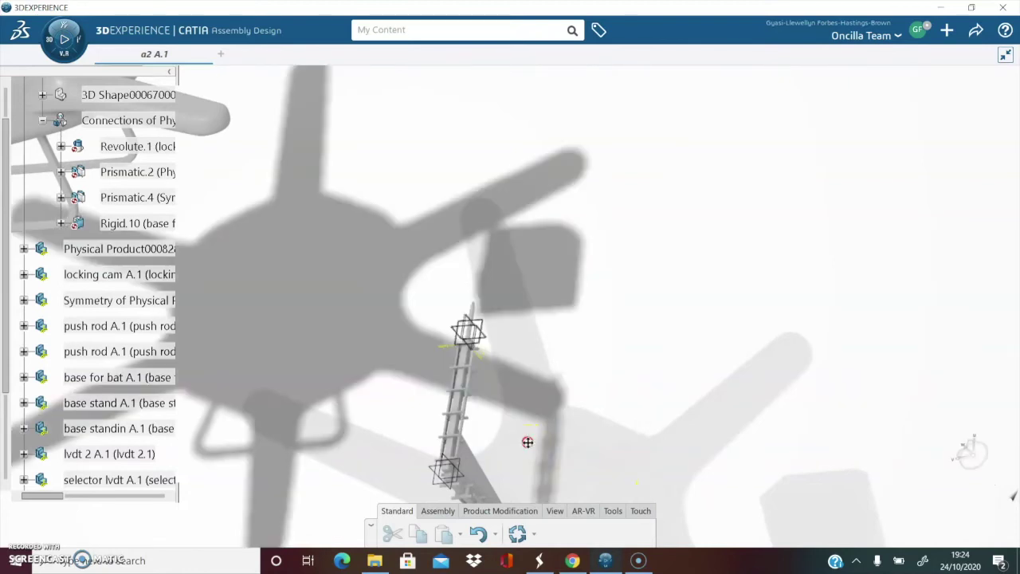
Swing lvdt 2 about its joint with Move selected Component, and cancel the move.
middle_click_drag(528, 442, 483, 366)
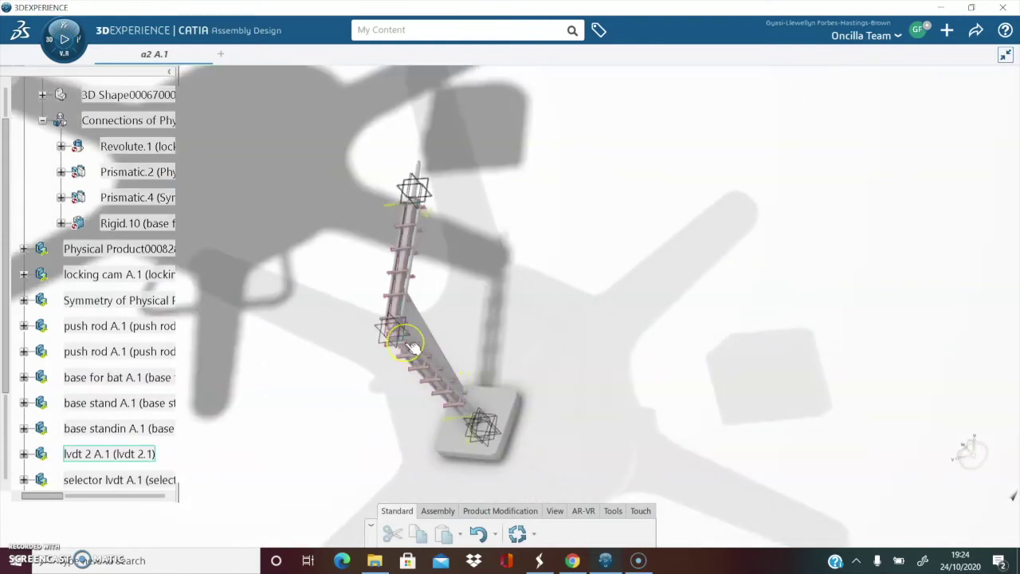
left_click(403, 288)
left_click(502, 239)
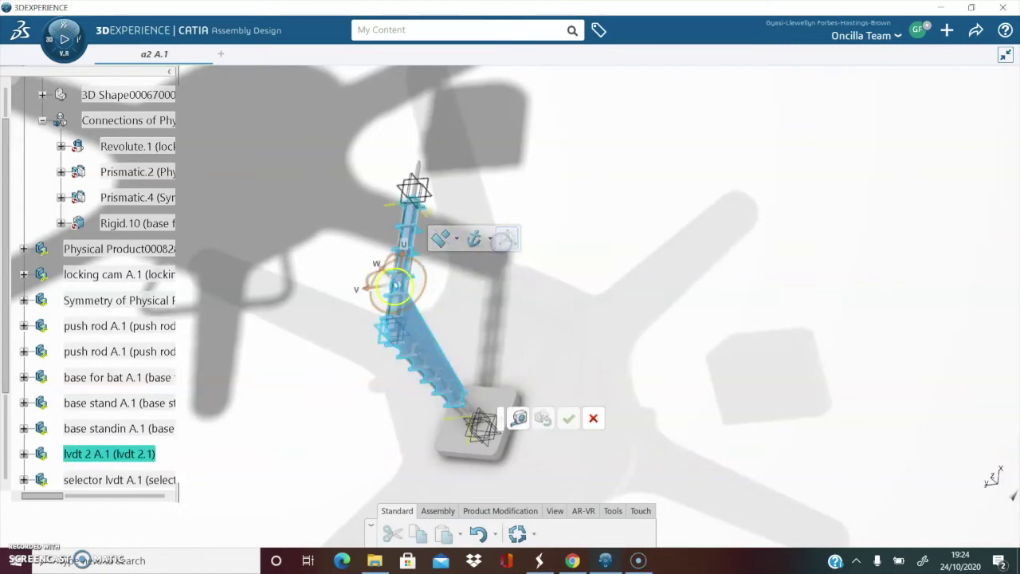
mouse_move(385, 270)
left_mouse_down()
mouse_move(361, 247)
mouse_move(399, 307)
mouse_move(363, 248)
mouse_move(391, 295)
mouse_move(375, 290)
mouse_move(397, 306)
left_mouse_up()
left_click(617, 422)
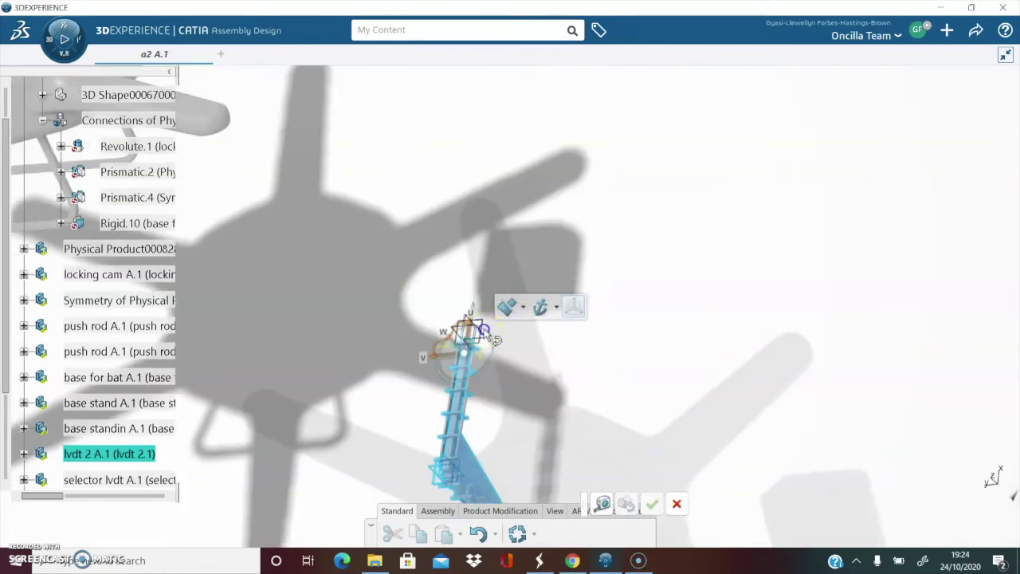
mouse_move(483, 329)
left_mouse_down()
mouse_move(498, 363)
mouse_move(485, 377)
mouse_move(497, 363)
mouse_move(480, 326)
left_mouse_up()
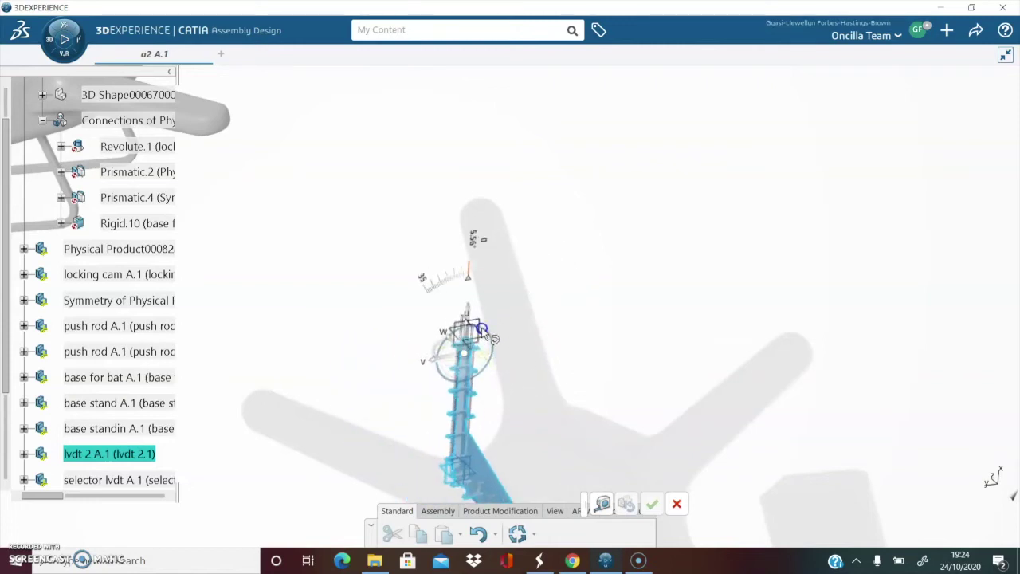
left_click(676, 503)
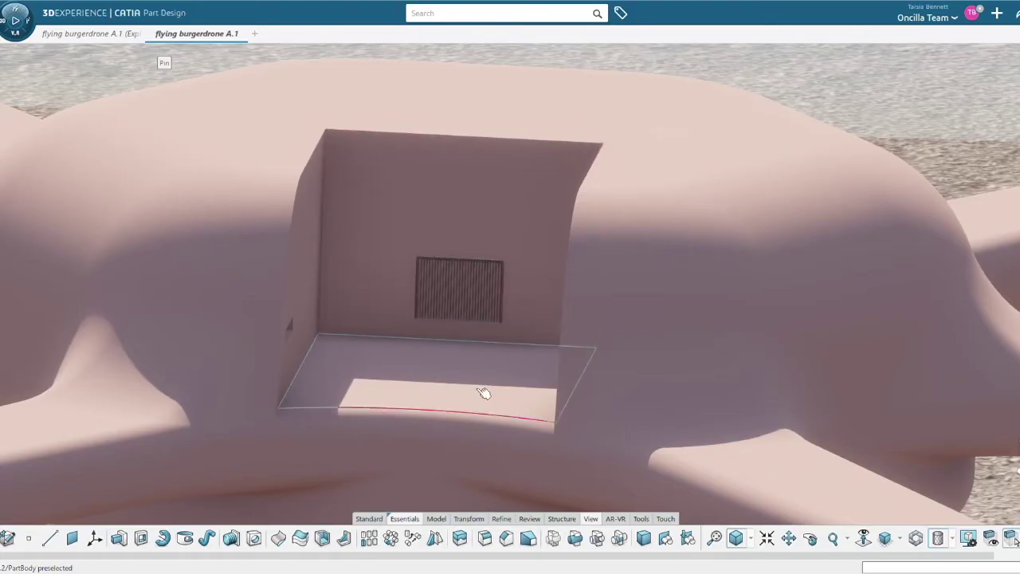
middle_click_drag(484, 391, 465, 542)
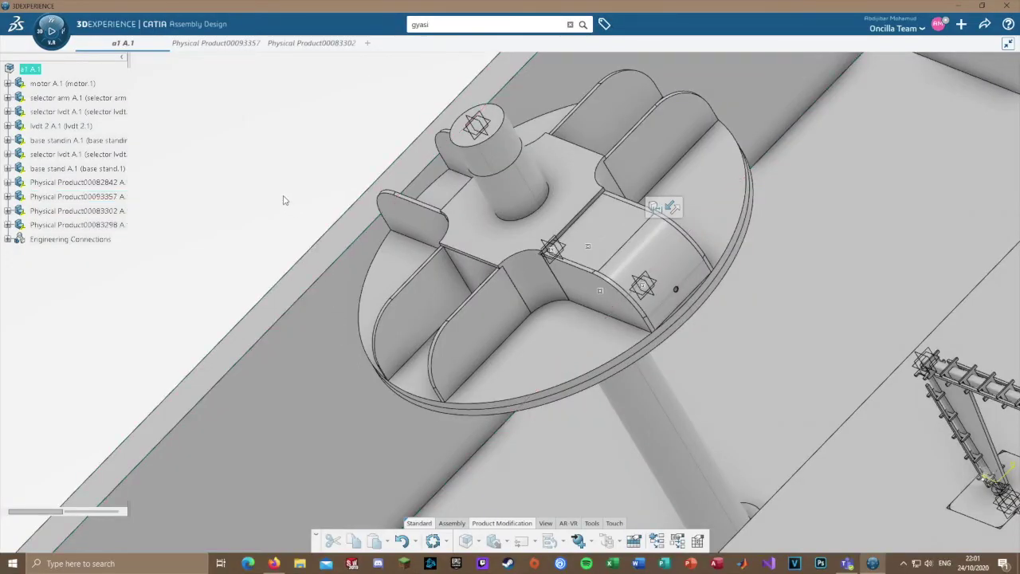
Examine the a1 assembly from above and from the side, covering the round carousel, box-shaped base, jointed arm and drone.
middle_click_drag(266, 189, 288, 320, "ctrl")
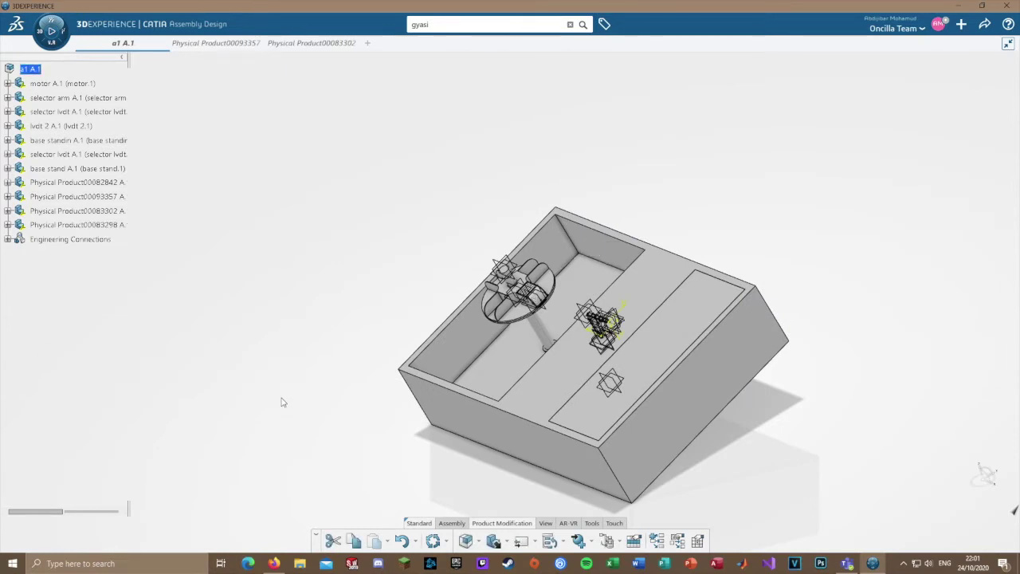
middle_click_drag(280, 403, 567, 368)
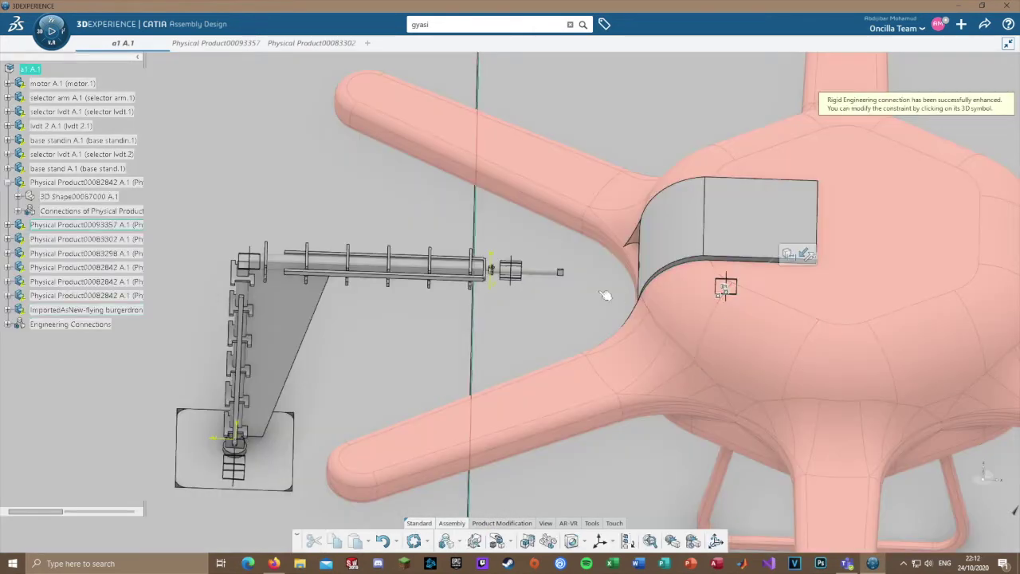
middle_click_drag(605, 291, 564, 301)
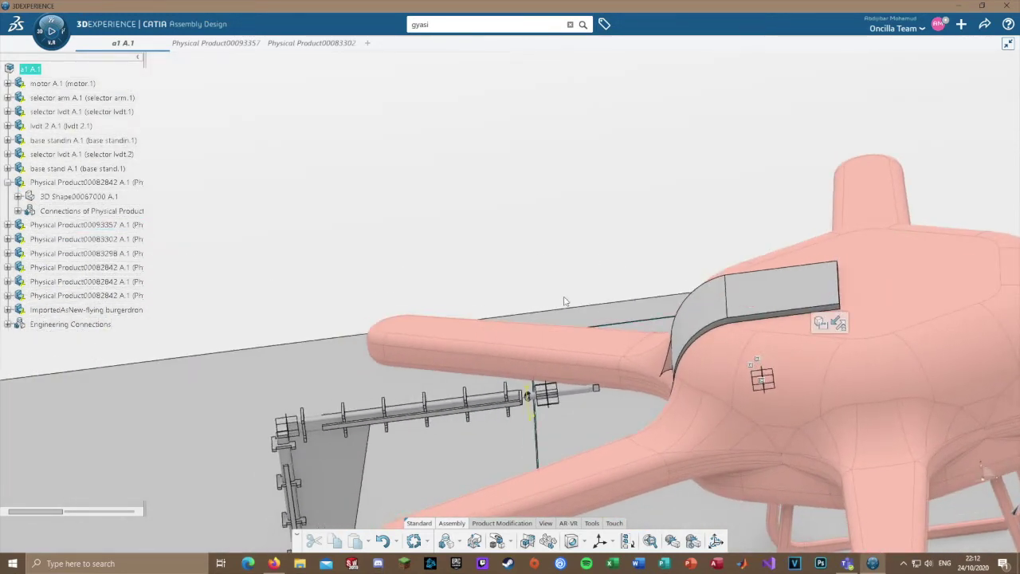
middle_click_drag(298, 269, 294, 415)
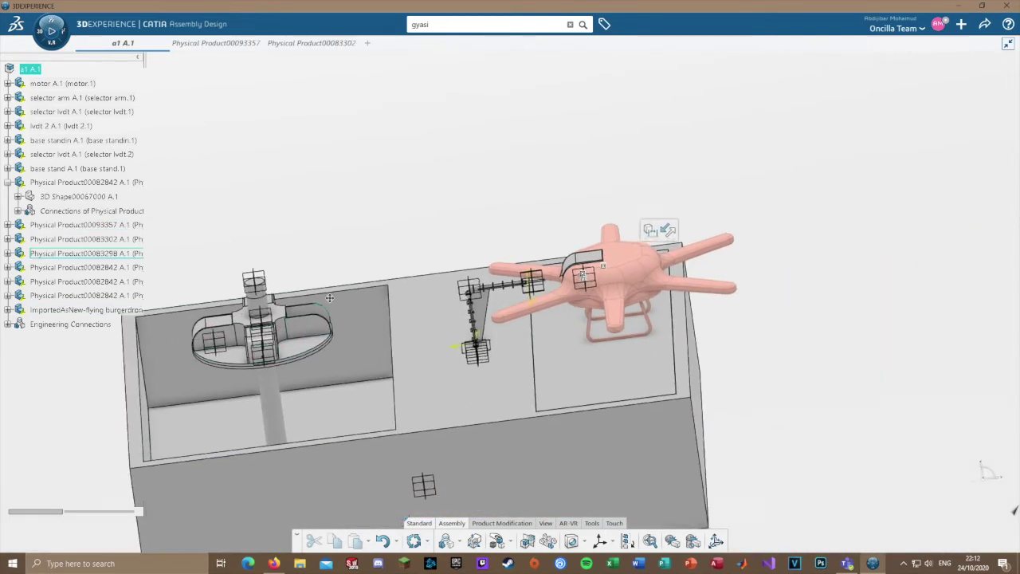
middle_click_drag(179, 446, 233, 353)
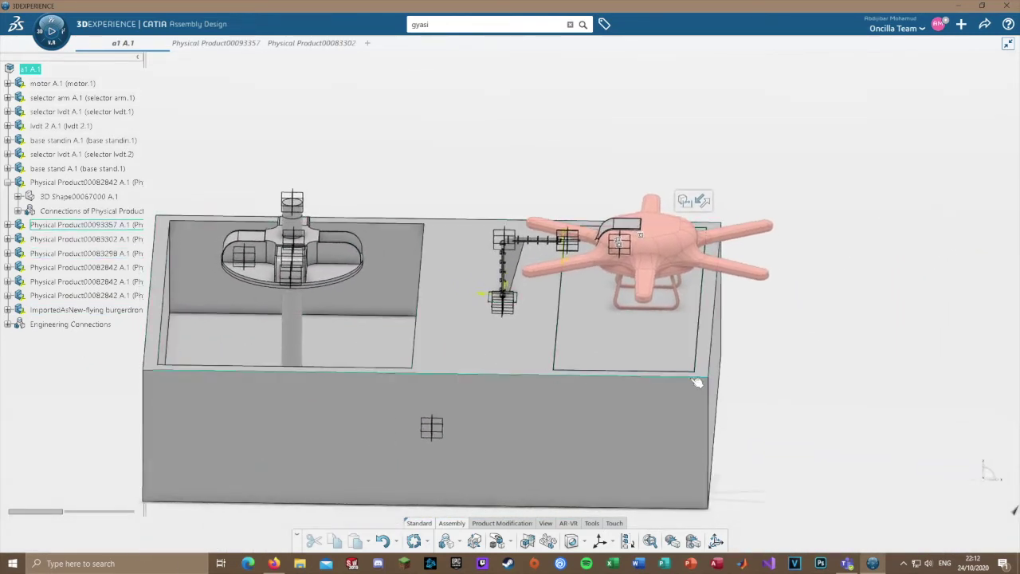
middle_click_drag(760, 395, 875, 374)
middle_click_drag(771, 443, 794, 386)
left_click(708, 494)
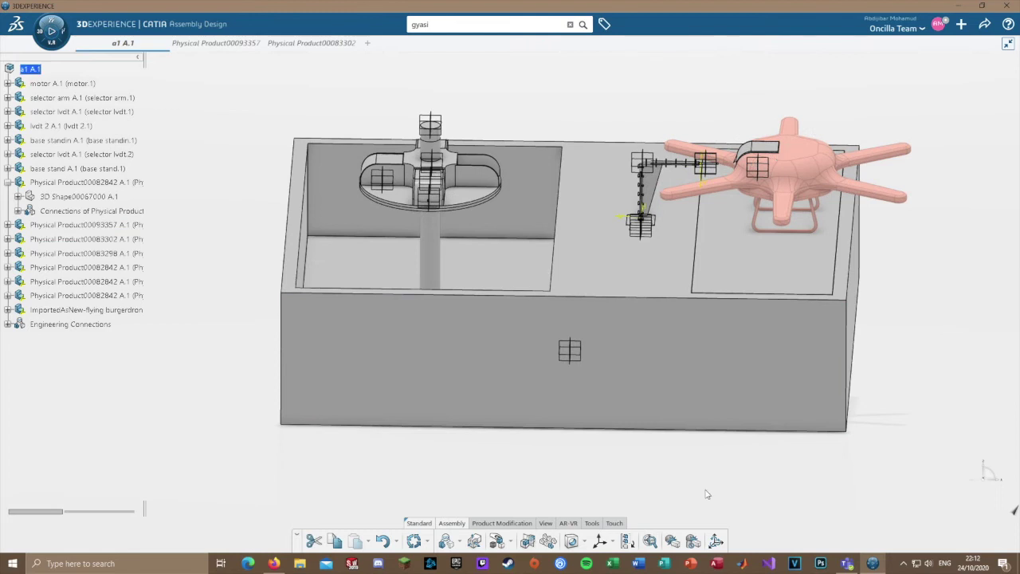
middle_click_drag(530, 369, 514, 268)
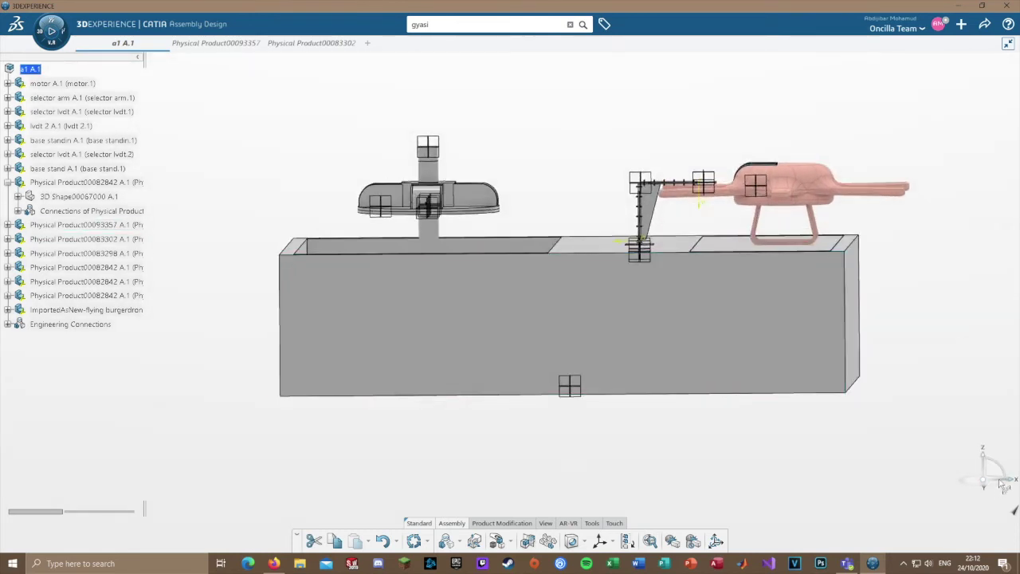
middle_click_drag(1002, 484, 512, 353)
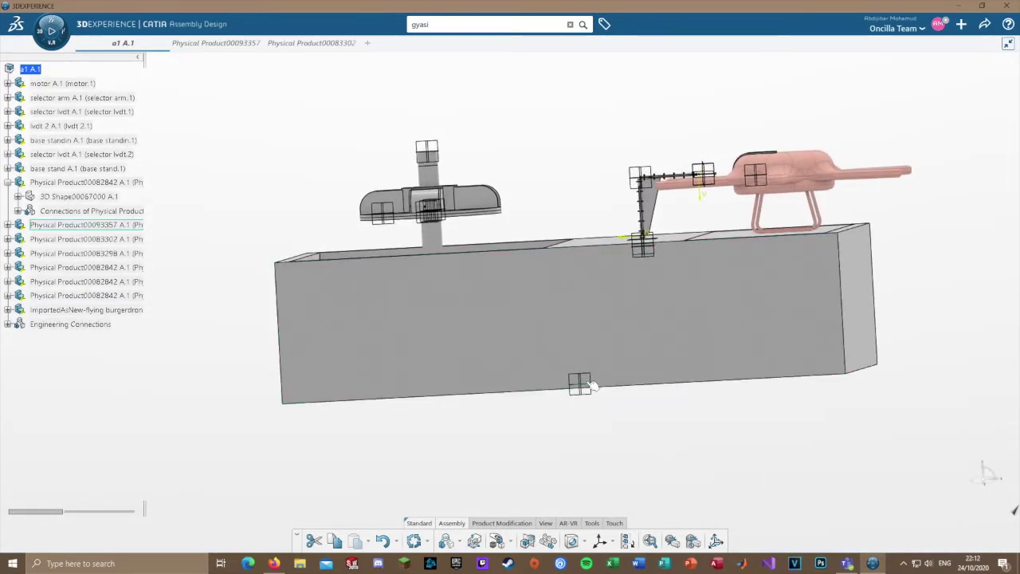
left_click(550, 418)
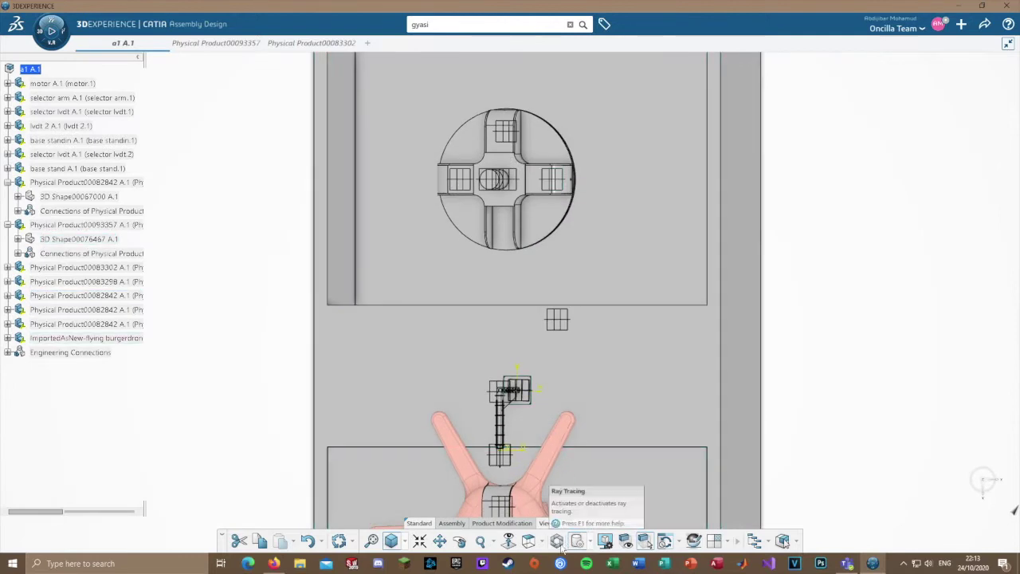
Set the a1 assembly to the back view and examine the drone, arm and carousel on the base from the carousel end.
middle_click_drag(502, 423, 508, 312)
left_click(542, 542)
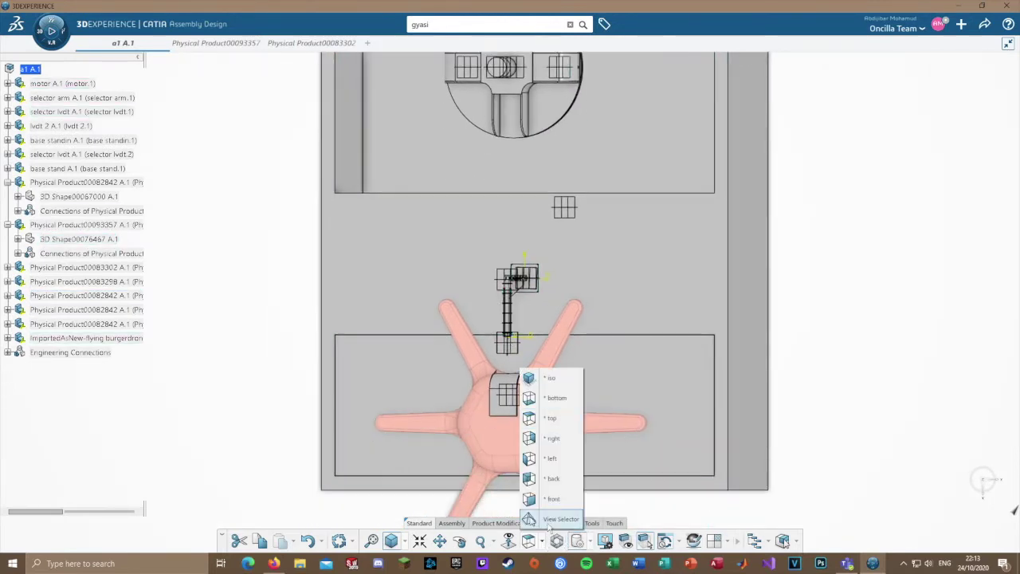
left_click(555, 482)
middle_click_drag(462, 429, 438, 386)
middle_click_drag(377, 470, 444, 519)
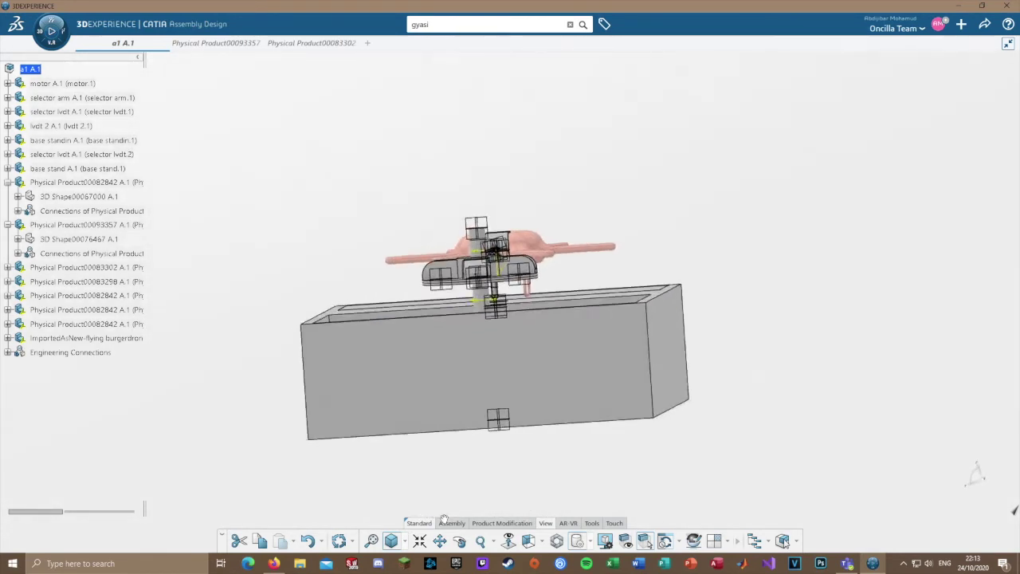
middle_click_drag(648, 407, 332, 467)
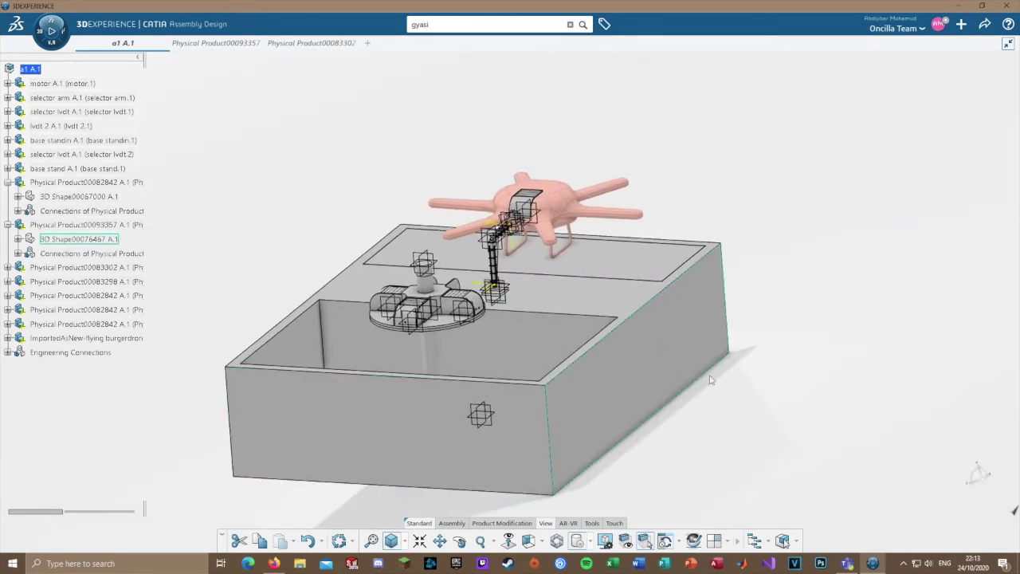
middle_click_drag(710, 380, 673, 433)
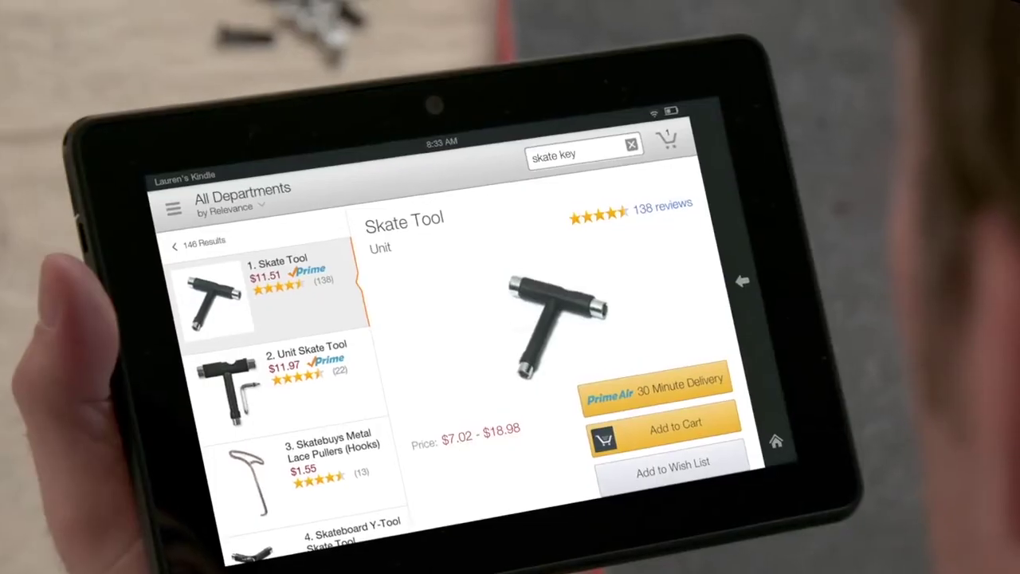